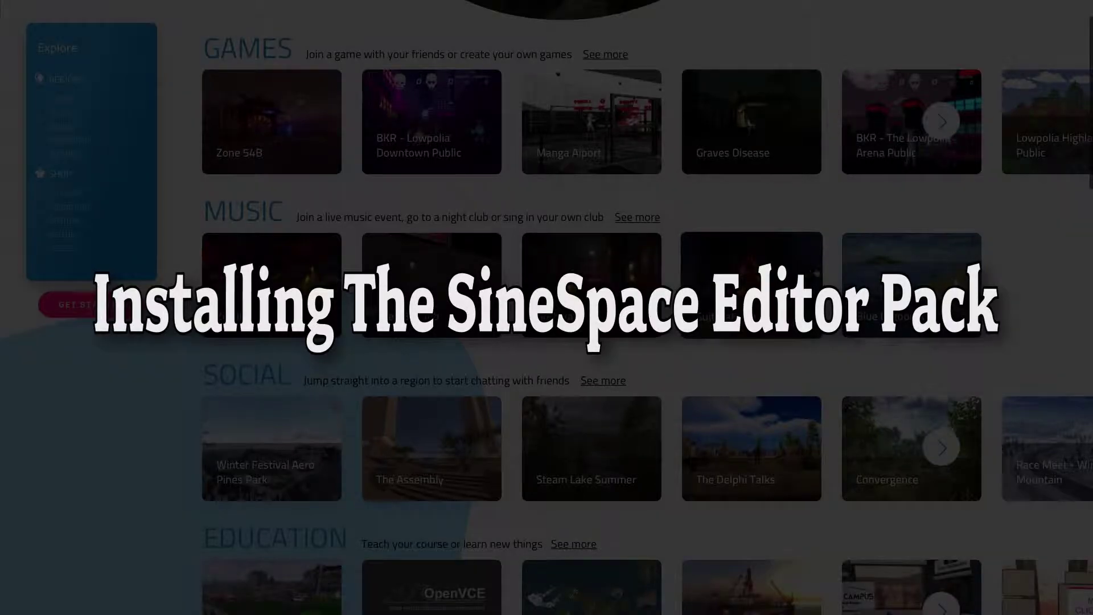
Step: Scroll the SineSpace explore page and page through the Social and Education rows
scroll(874, 267, down, 4)
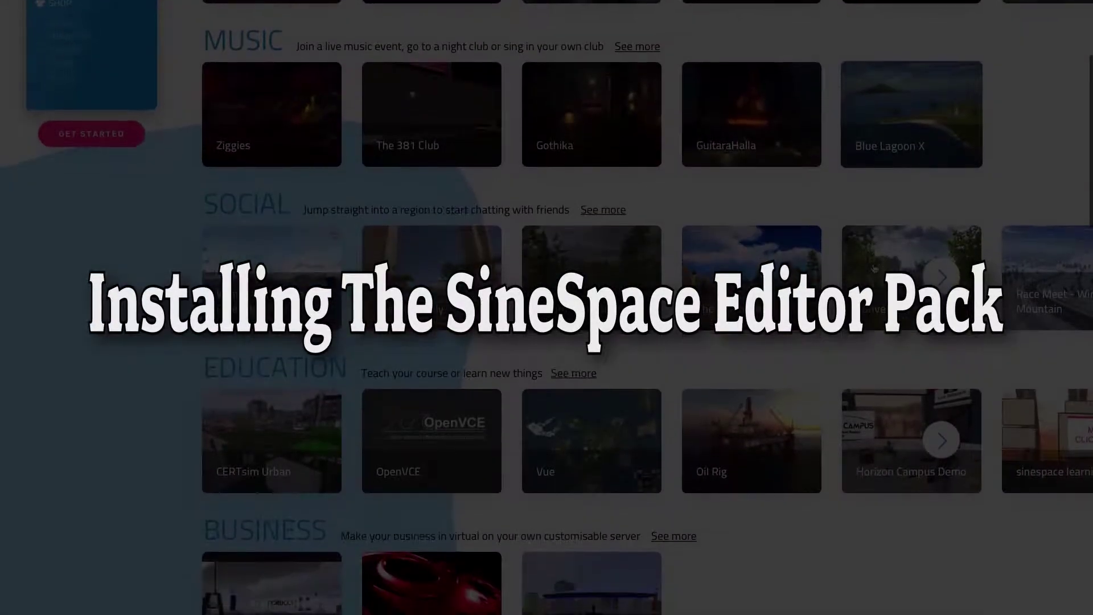
click(941, 250)
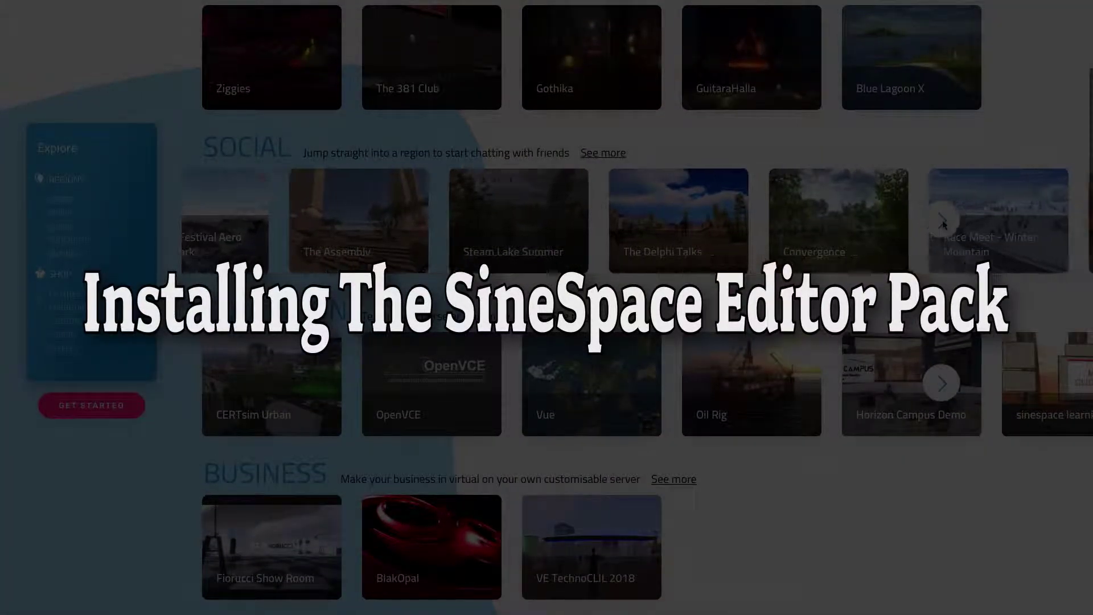
click(940, 225)
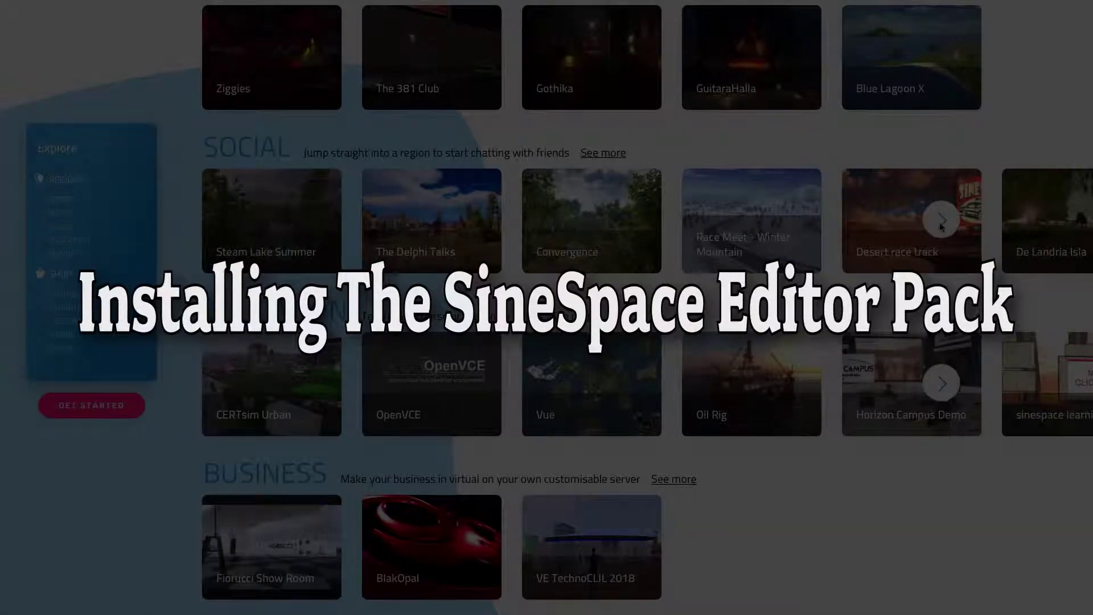
click(940, 226)
scroll(940, 227, down, 2)
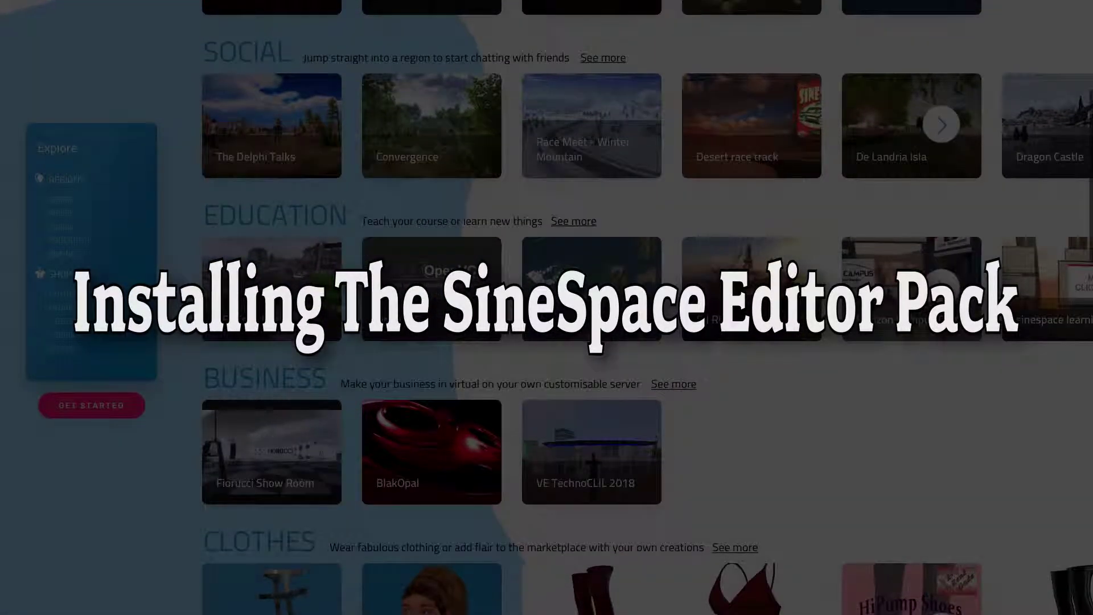
click(941, 288)
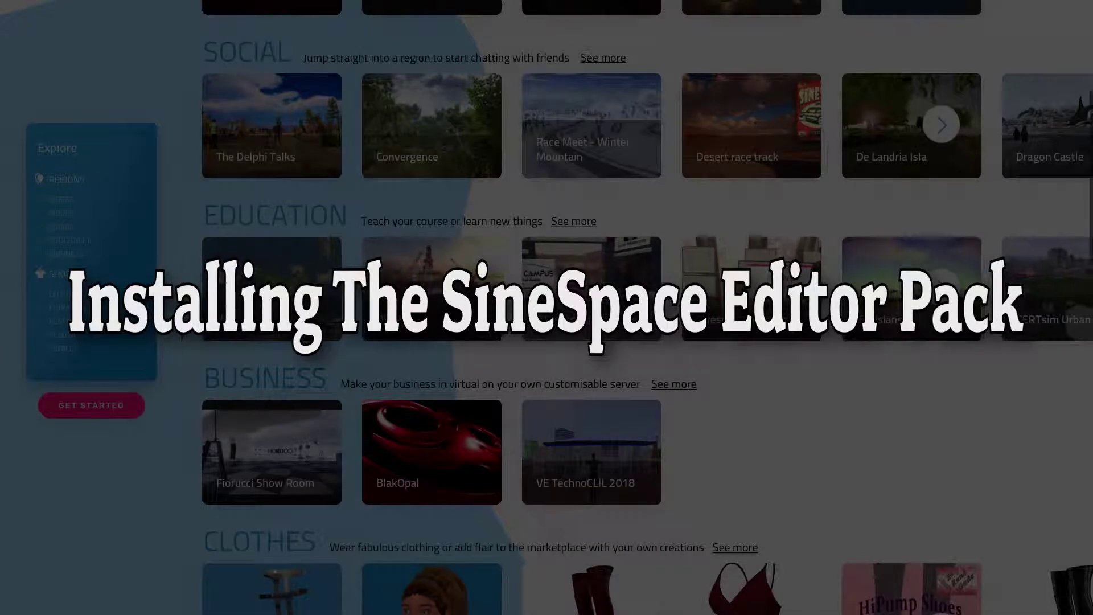
Step: Page further down through the Clothes, Gesture and Region rows
scroll(940, 227, down, 2)
scroll(944, 357, down, 3)
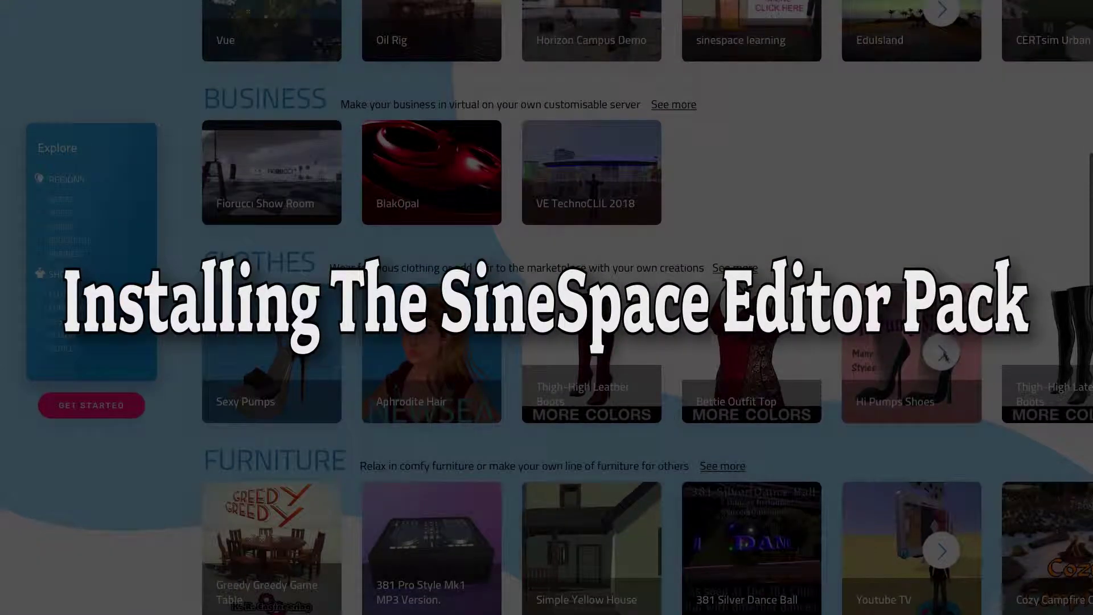
click(943, 354)
click(943, 354)
click(943, 354)
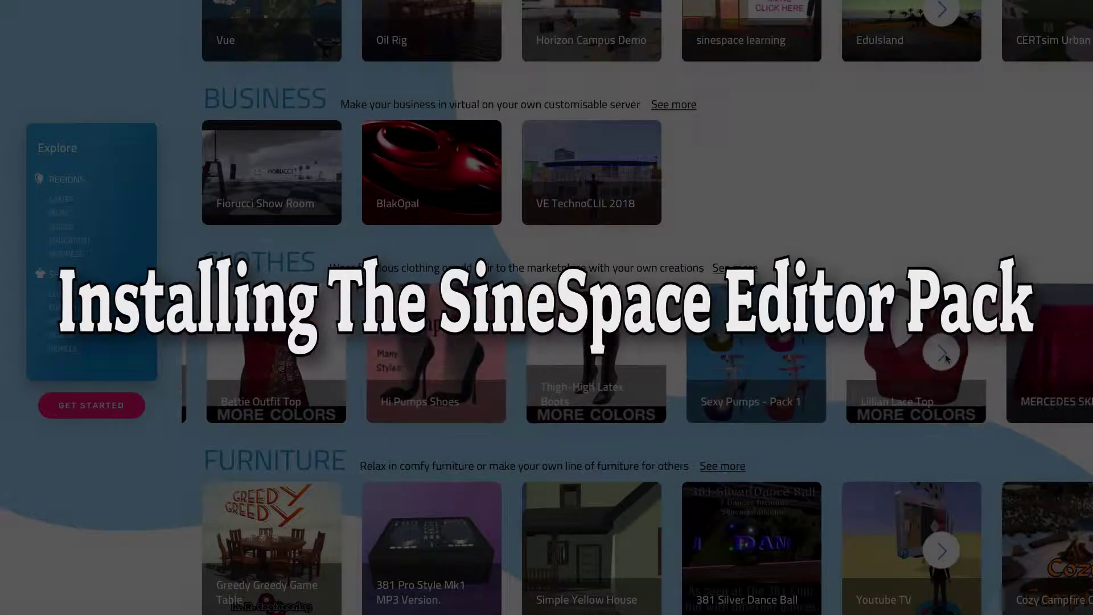
scroll(945, 358, down, 3)
scroll(947, 357, down, 3)
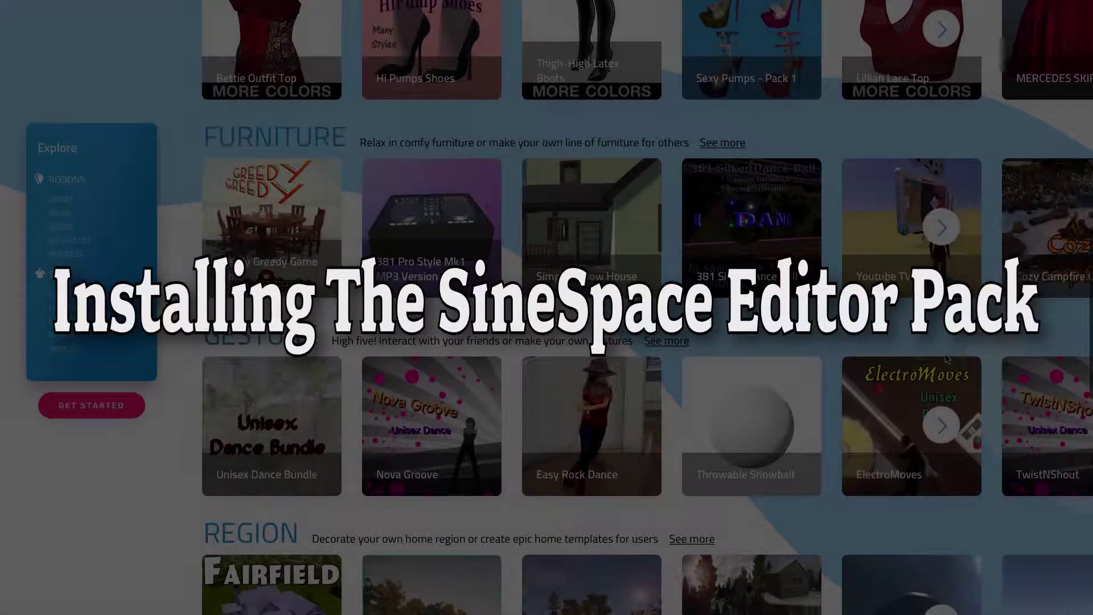
click(947, 409)
scroll(947, 410, down, 3)
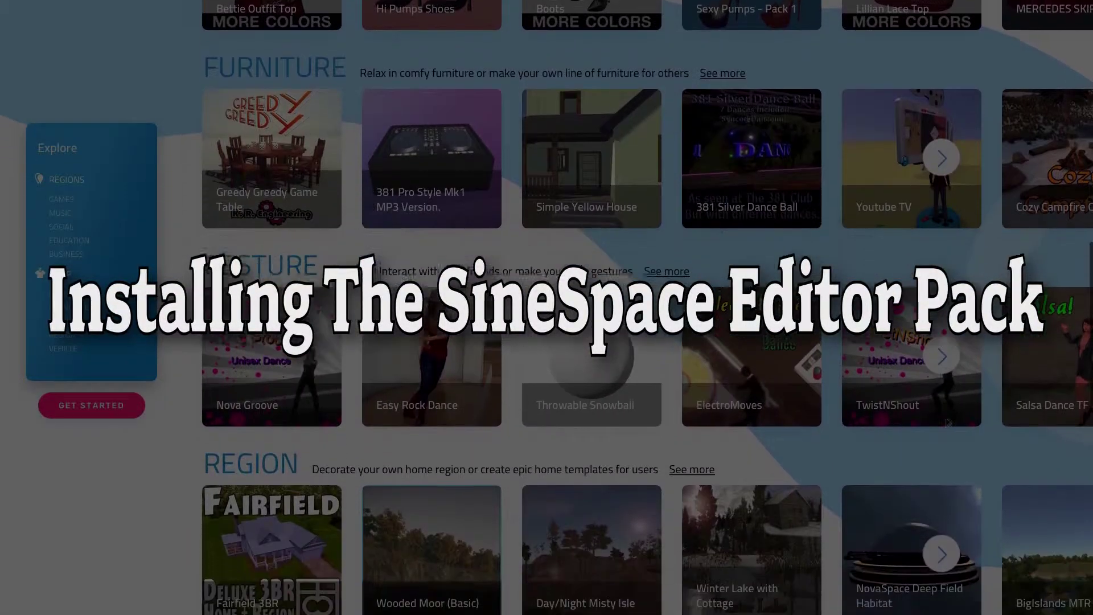
click(943, 492)
click(942, 492)
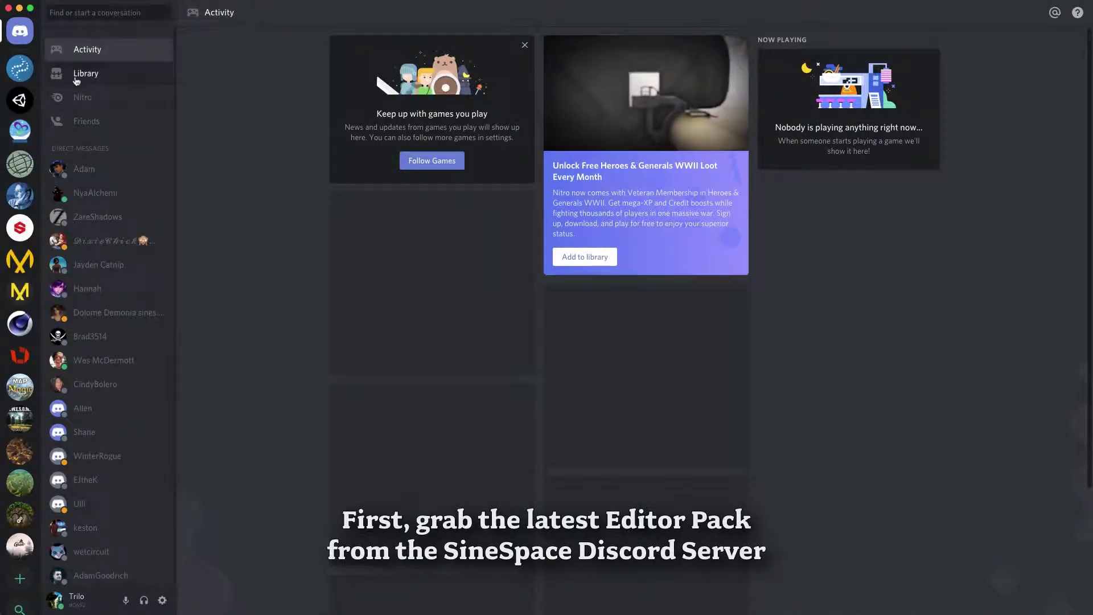
Step: Open the Sinespace Discord server's #alphas channel under TESTING listing Editor Pack downloads
click(27, 74)
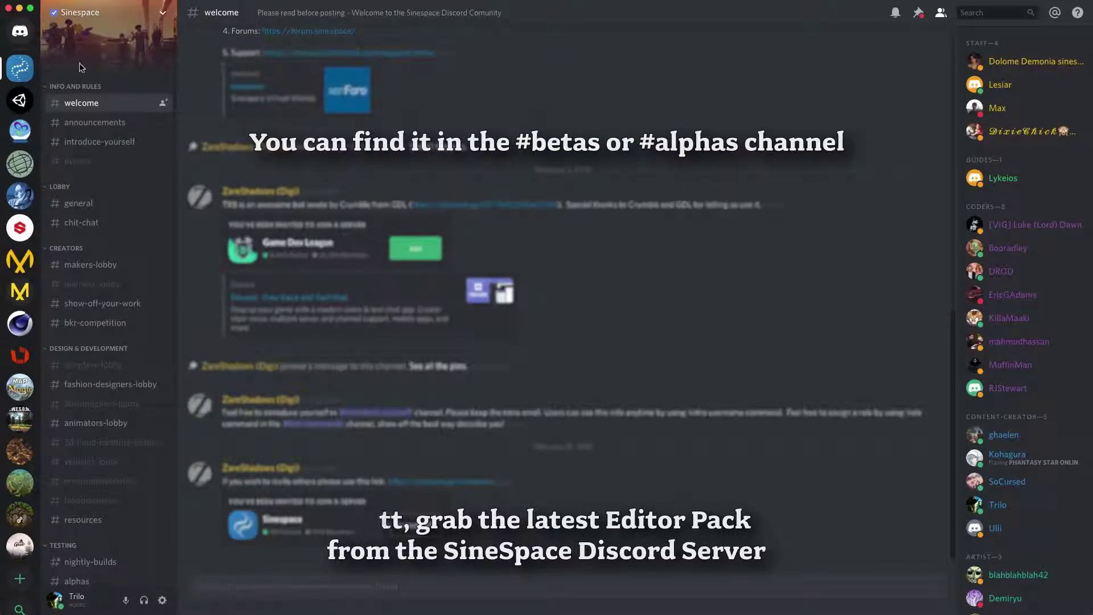
scroll(118, 363, down, 5)
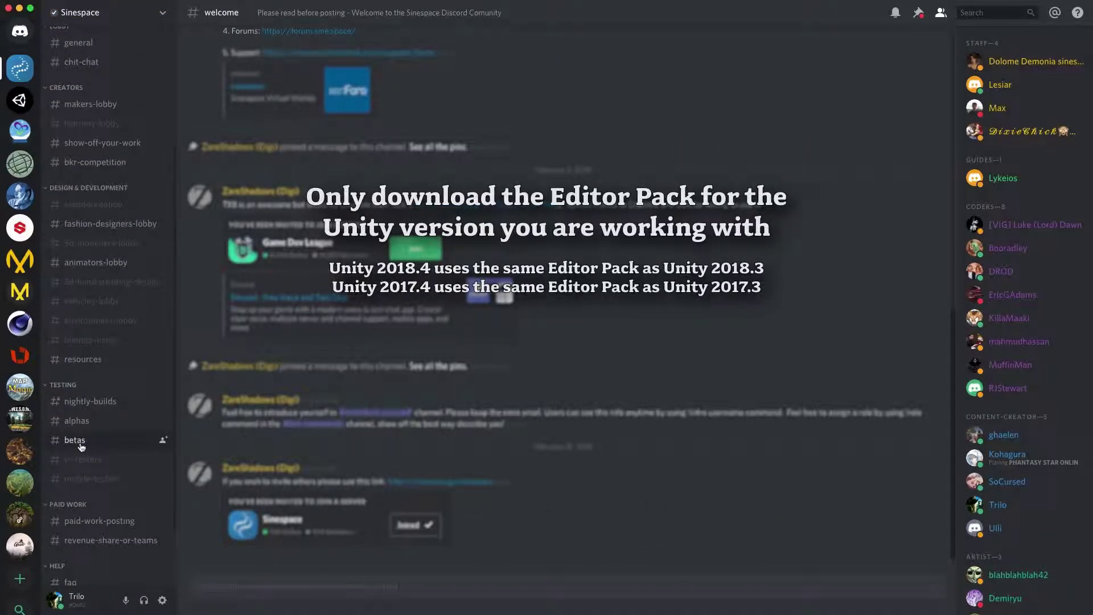
click(78, 429)
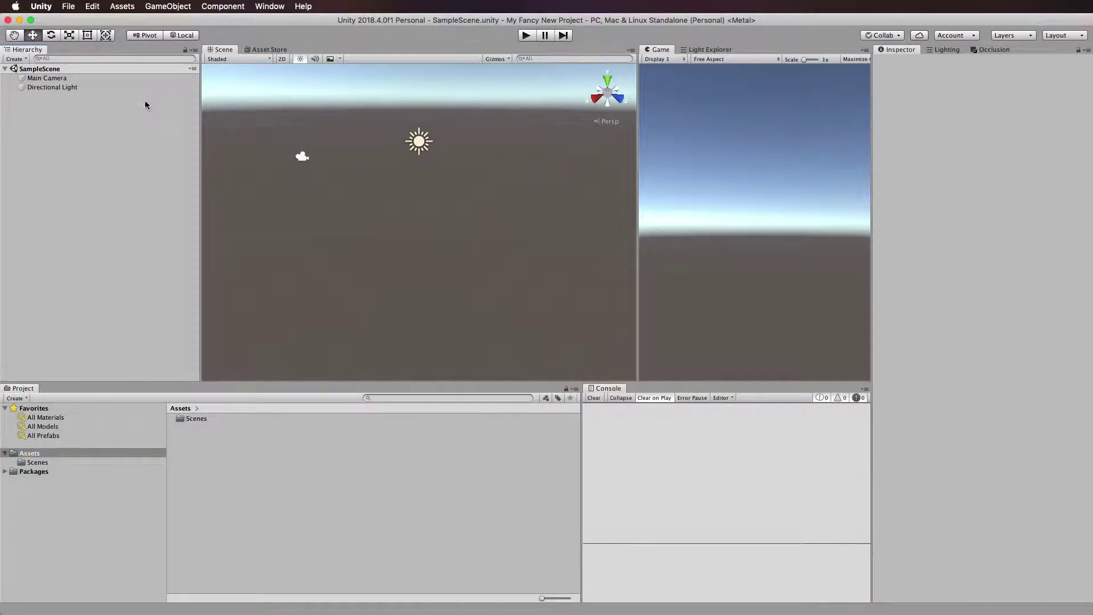
Step: Import the custom package 'Editor Pack 14.255.6615-nightly for Unity 2018.3' from the SineSpace folder
click(122, 6)
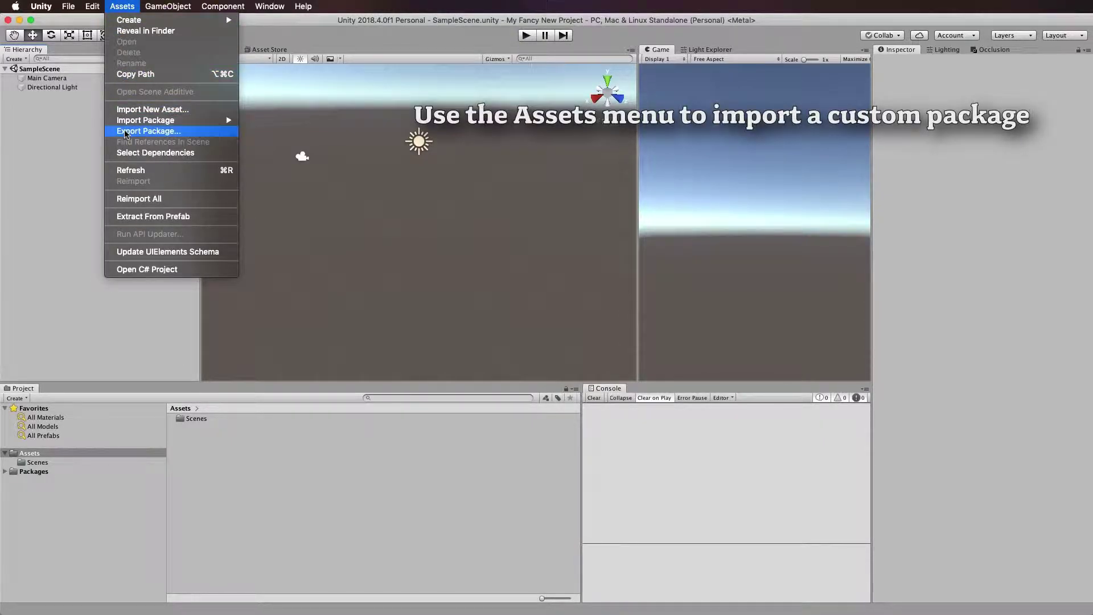
mouse_move(205, 120)
click(290, 120)
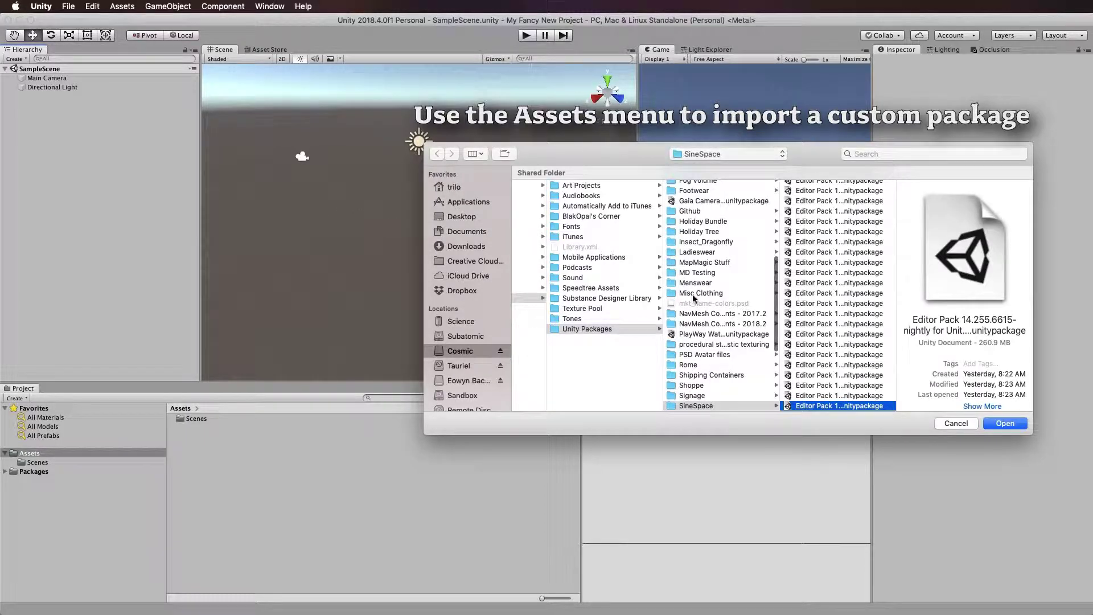
scroll(824, 336, down, 5)
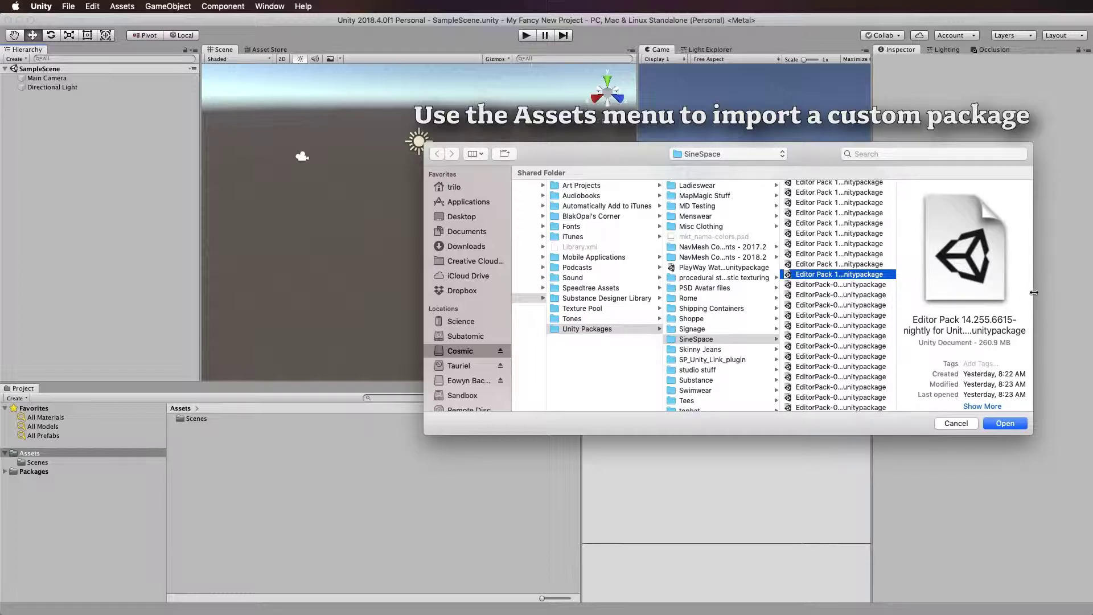
drag(1034, 292, 1057, 293)
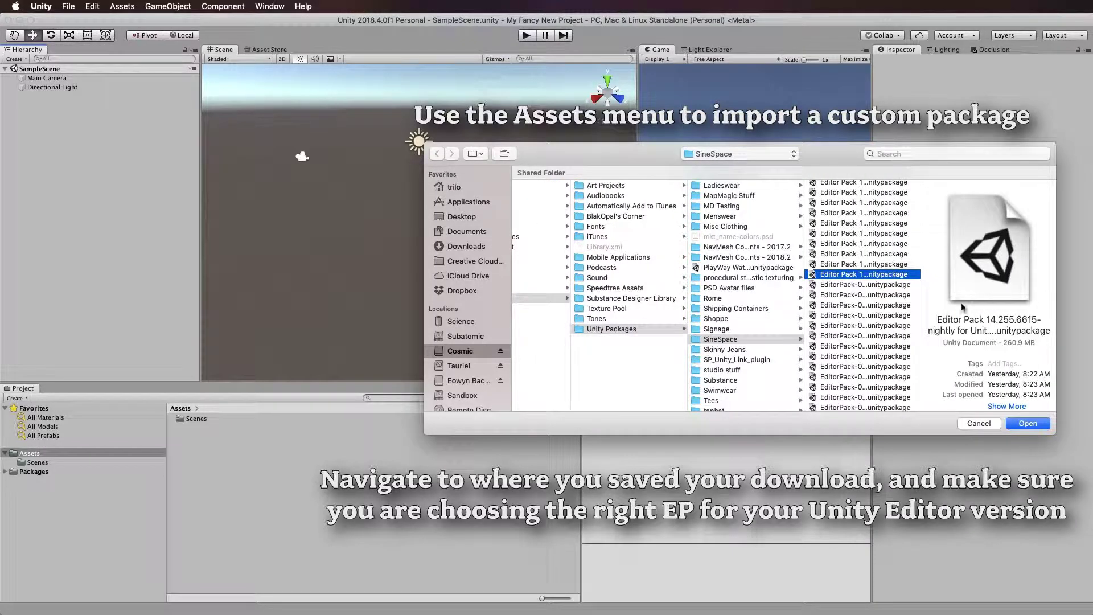
drag(922, 304, 908, 305)
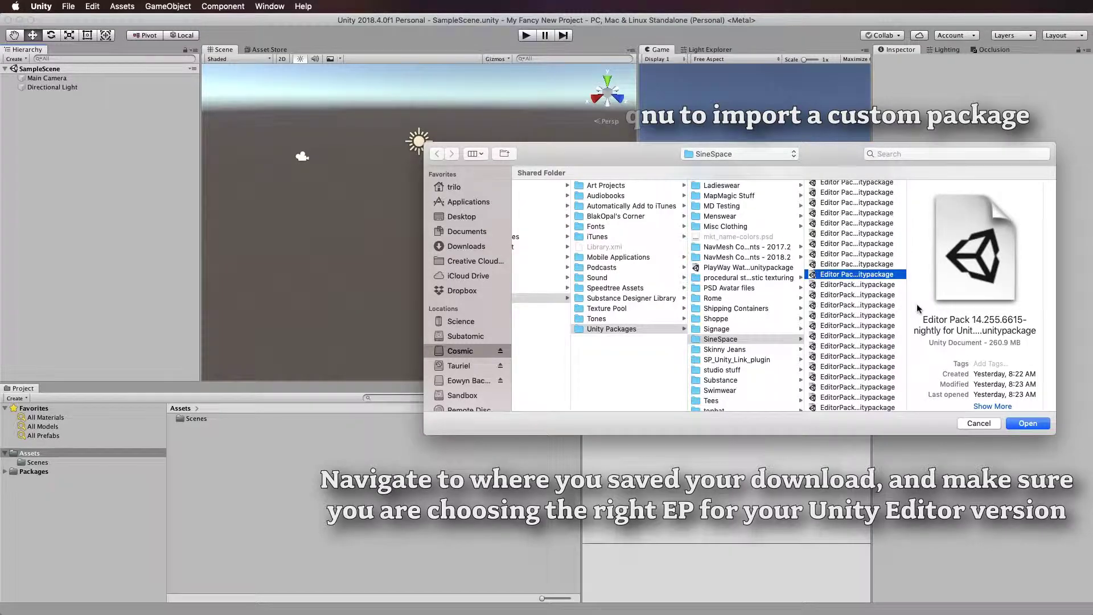
drag(1043, 301, 1073, 300)
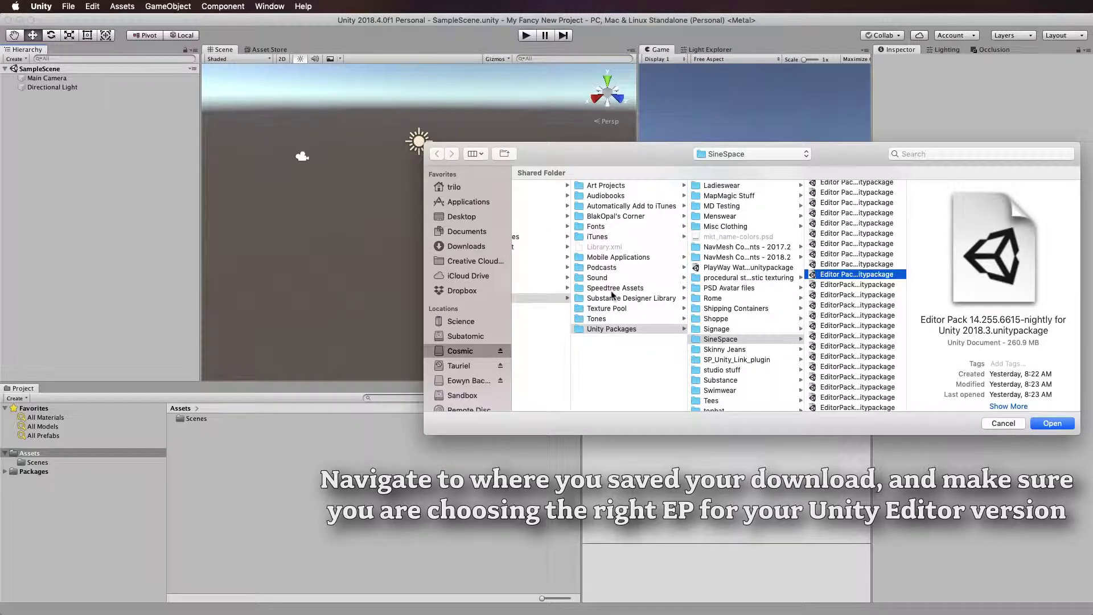
click(1045, 424)
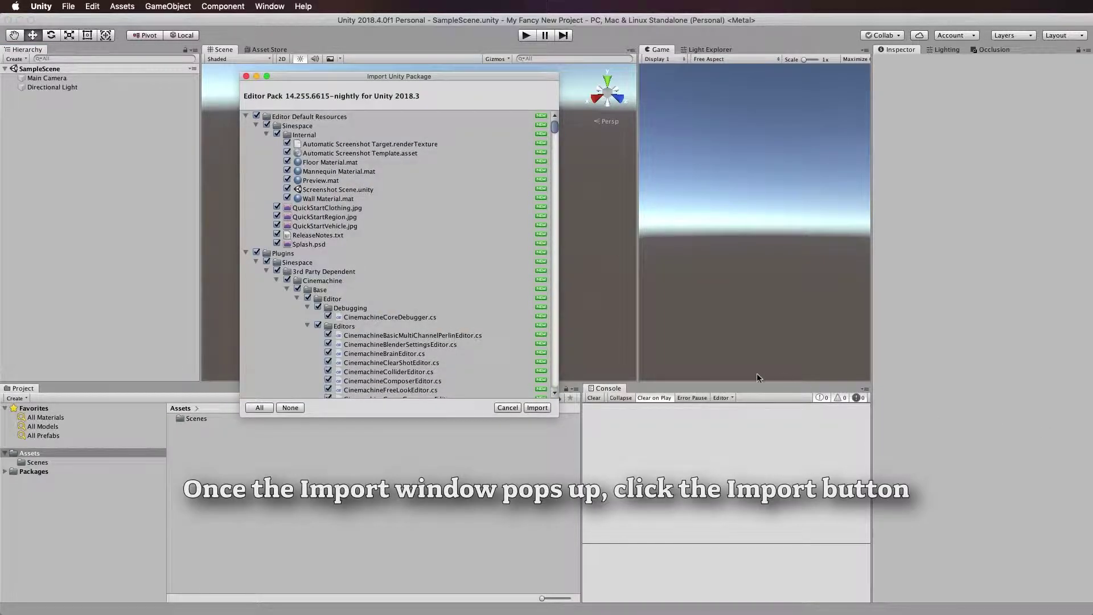
Step: Import every checked item of the Editor Pack package into Assets
click(538, 408)
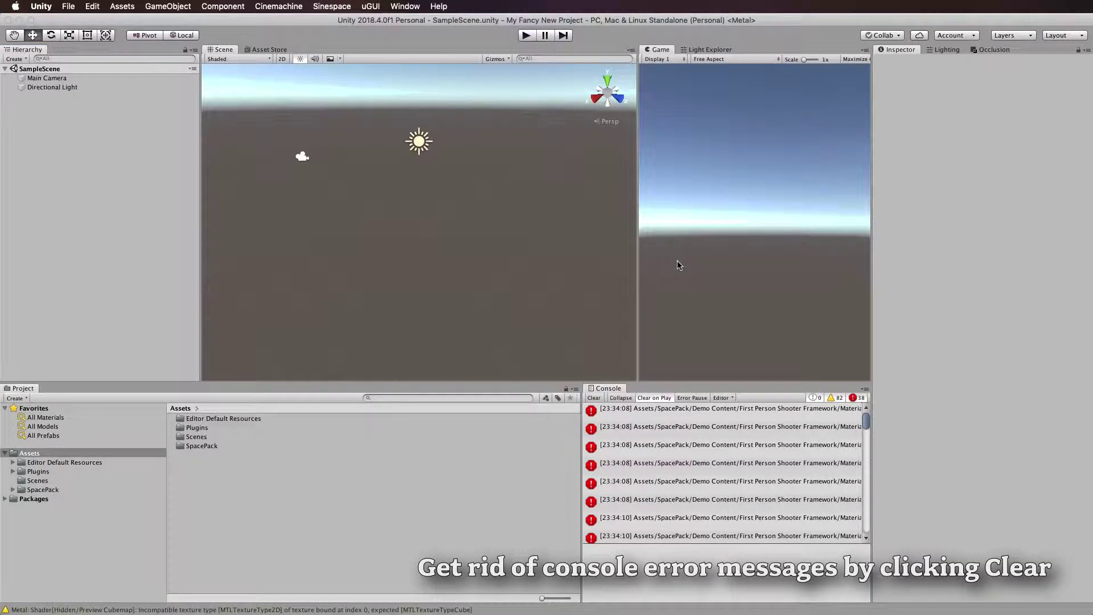
Step: Clear the console and reinstall the Native Mac Uploader from the Sinespace menu
click(593, 398)
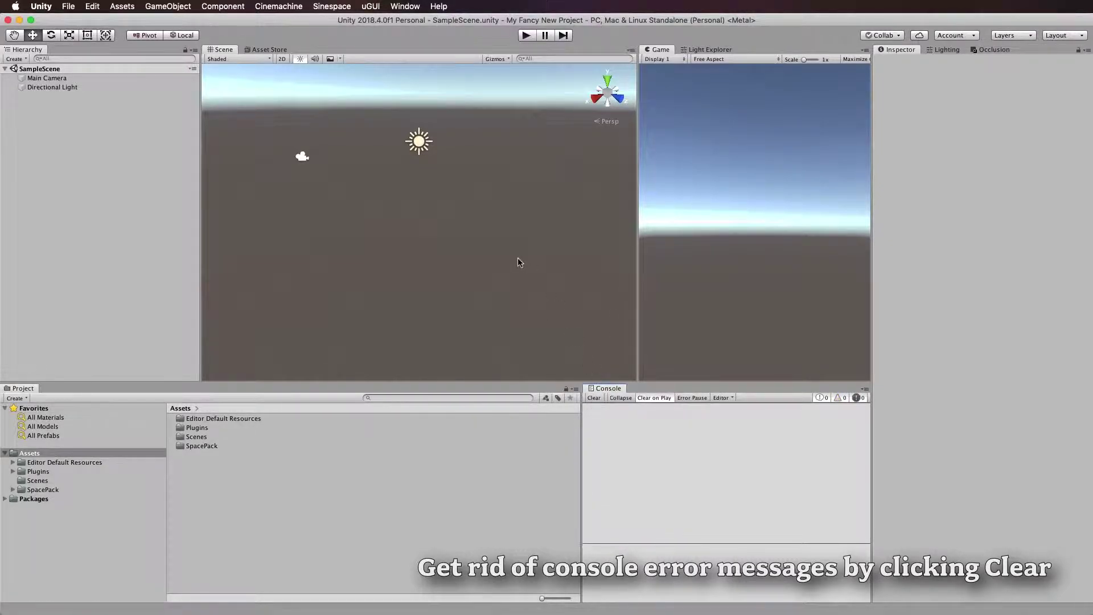
click(323, 7)
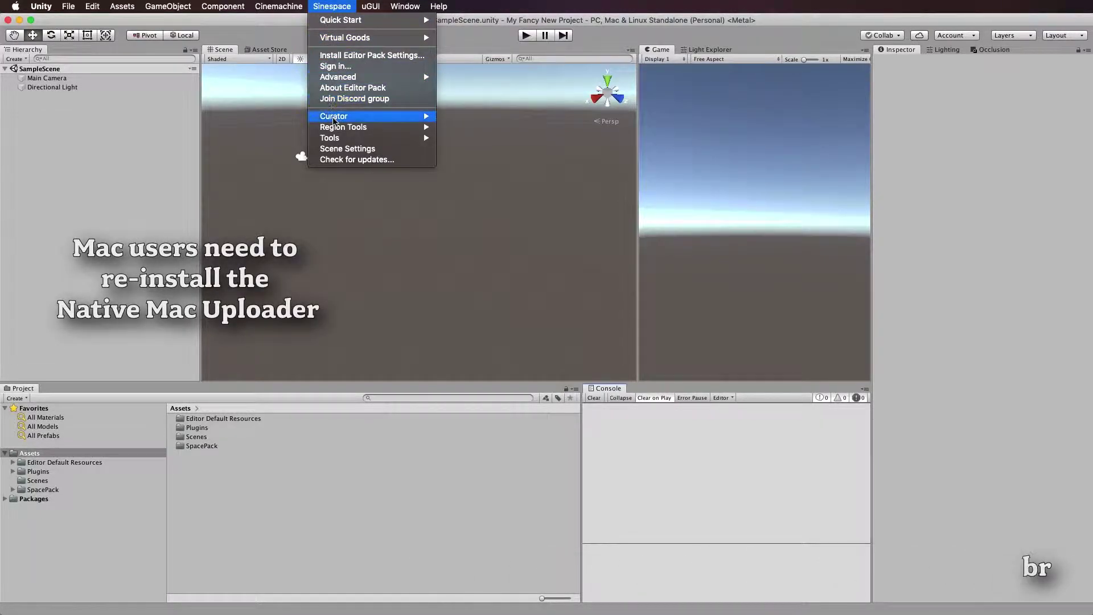
mouse_move(336, 140)
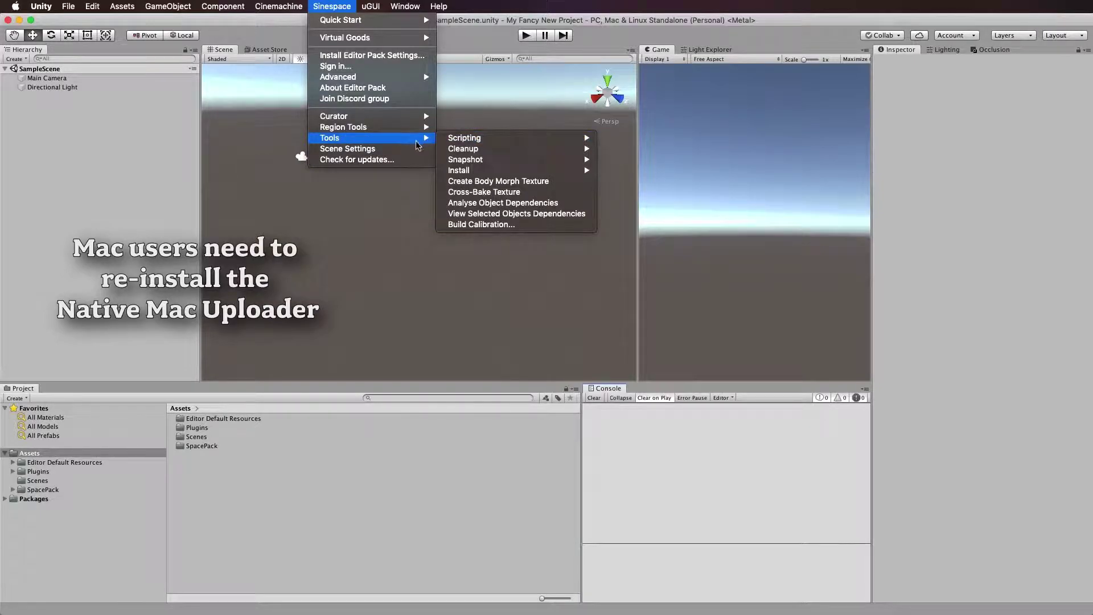
mouse_move(475, 172)
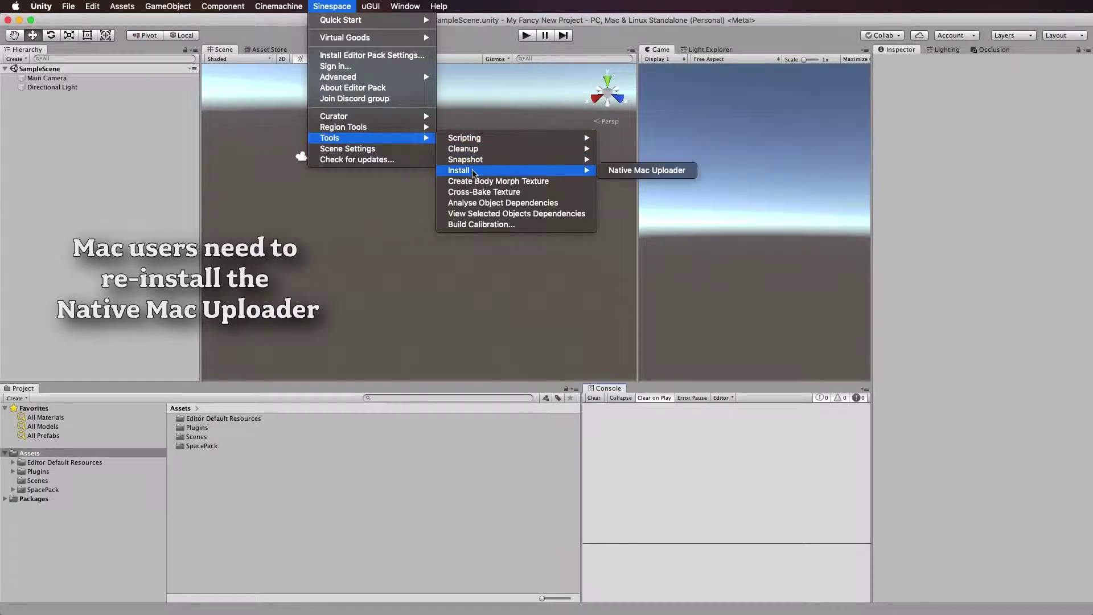
click(617, 172)
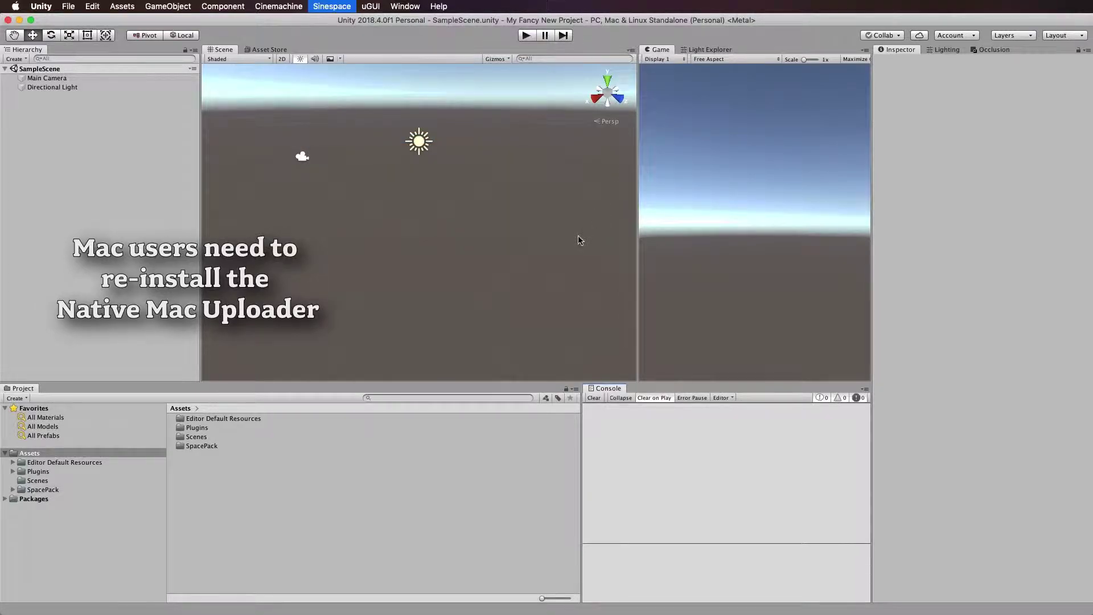
click(803, 262)
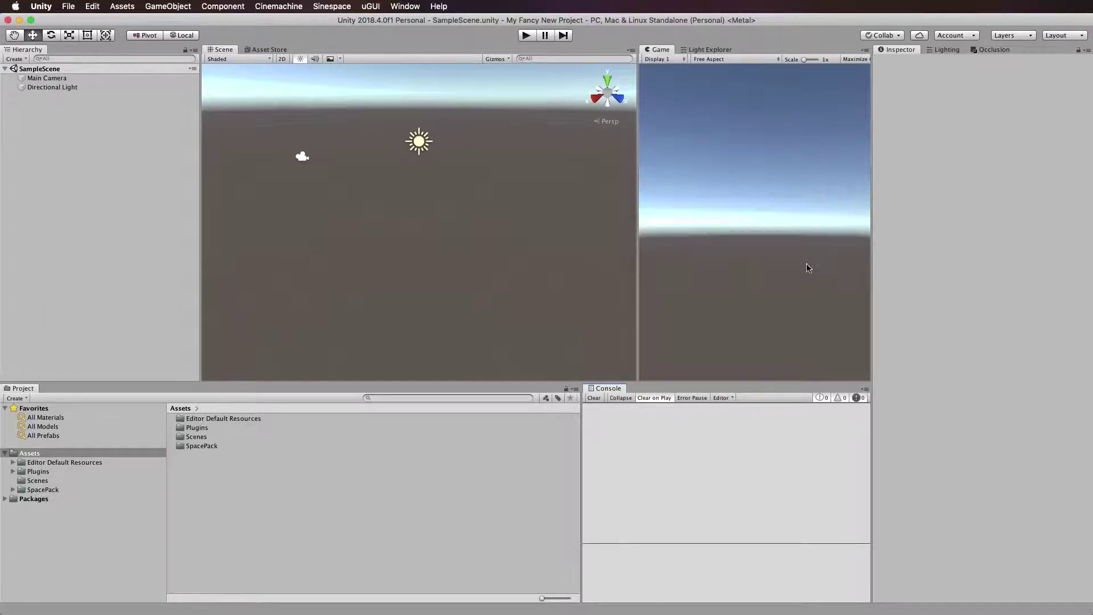
Step: Run Sinespace > Install Editor Pack Settings on the project
click(321, 6)
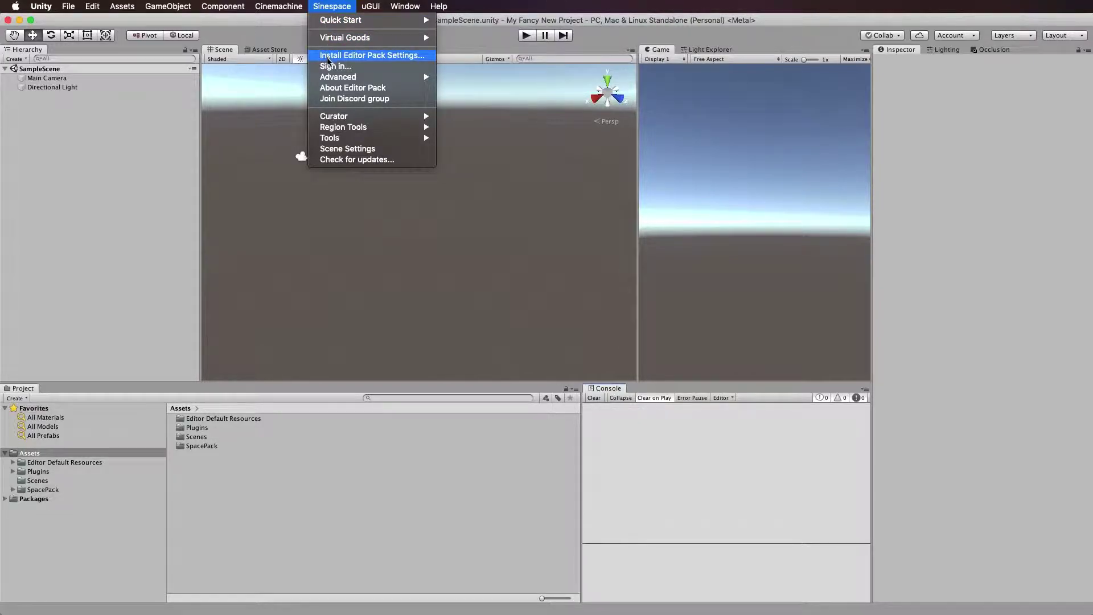
mouse_move(330, 78)
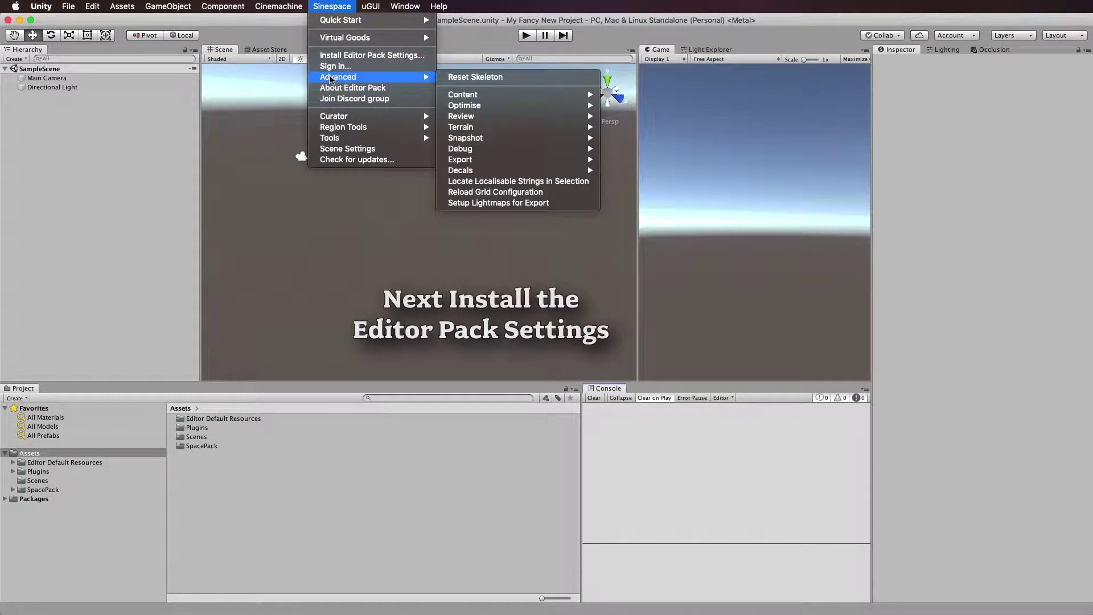
click(331, 55)
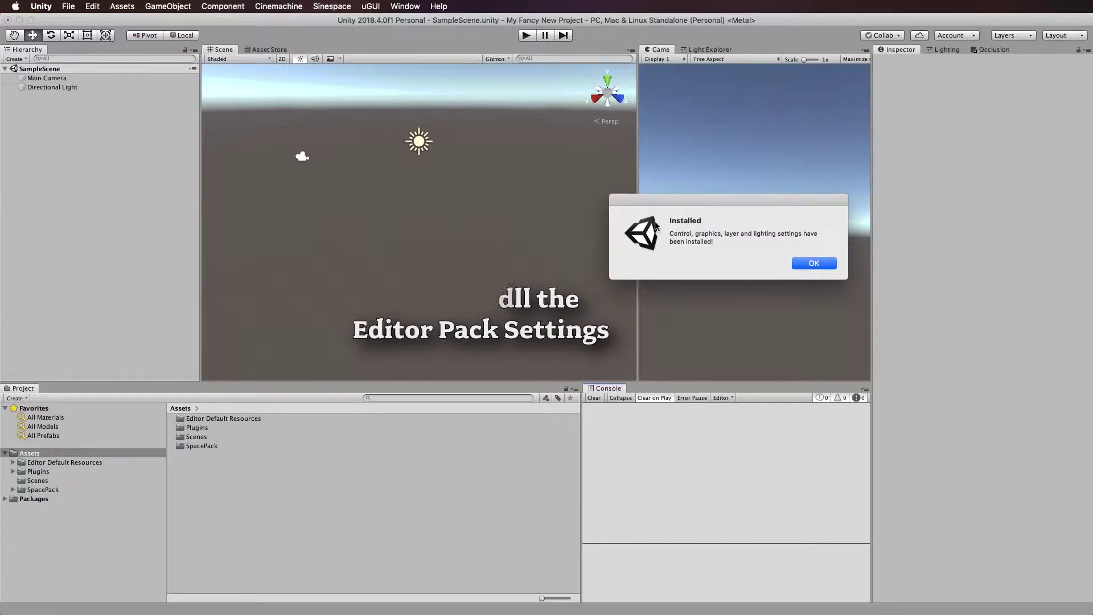
Step: Acknowledge the settings-installed notice and clear the 176 console errors
click(805, 265)
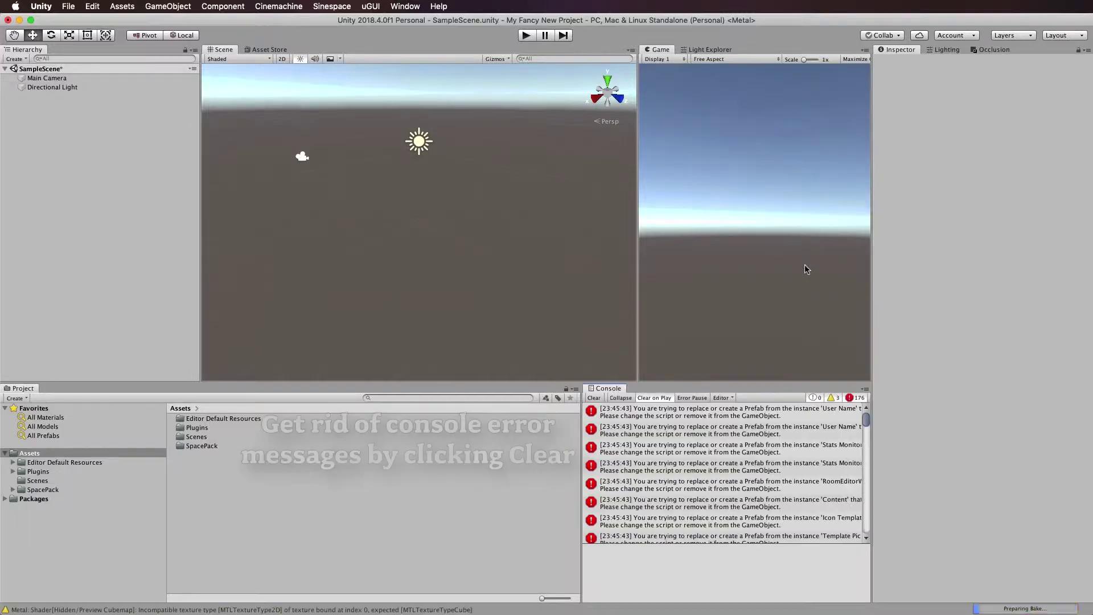
click(593, 397)
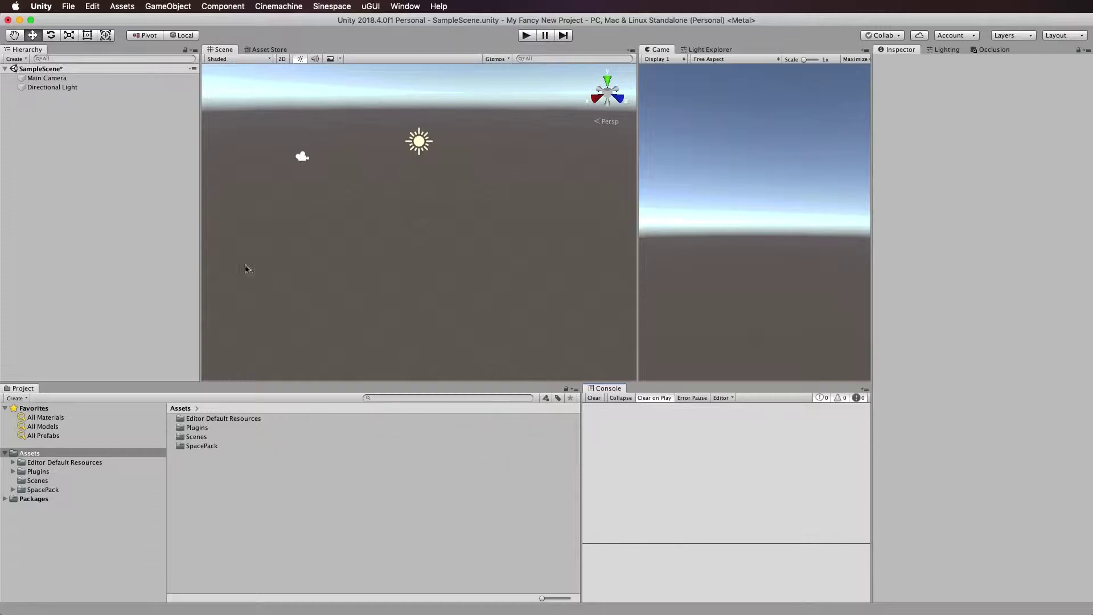
click(92, 6)
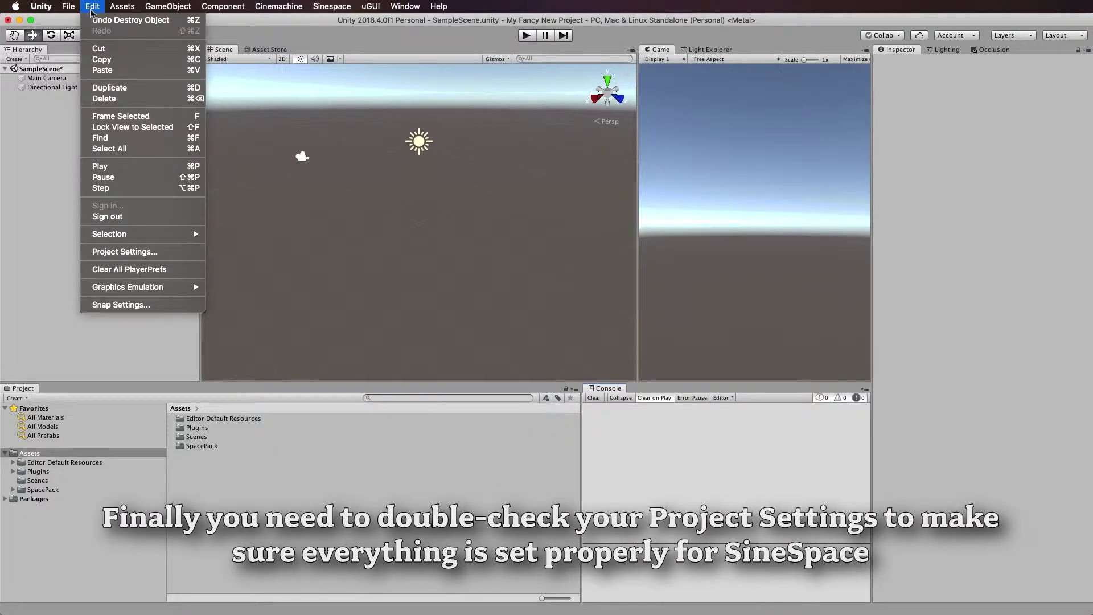
Step: In Graphics project settings, set Rendering Path to Deferred for the Medium and High tiers
click(109, 252)
drag(295, 24, 572, 88)
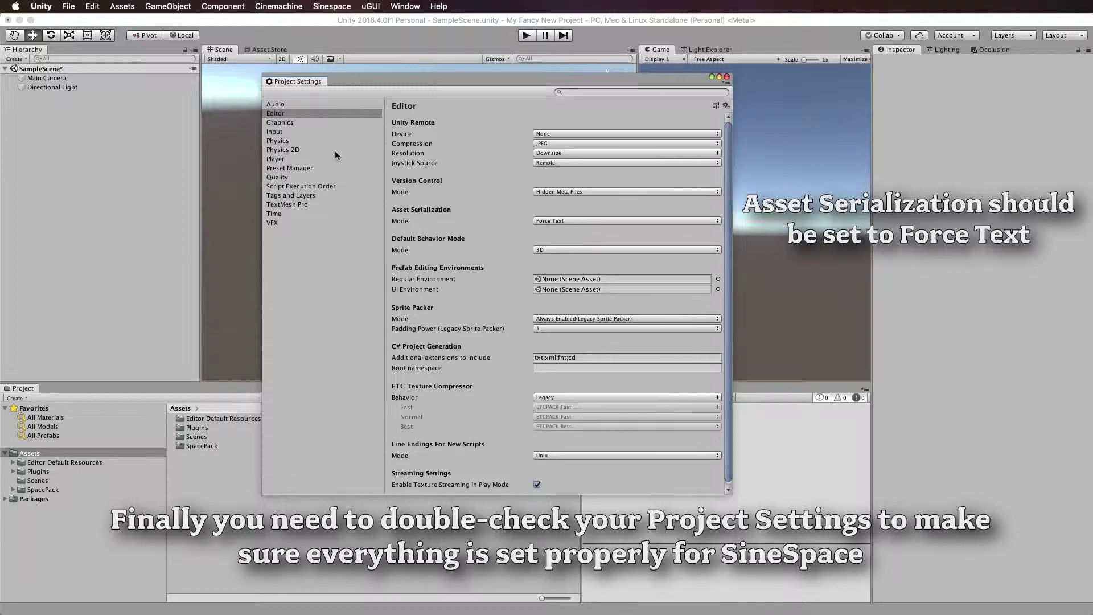
click(291, 122)
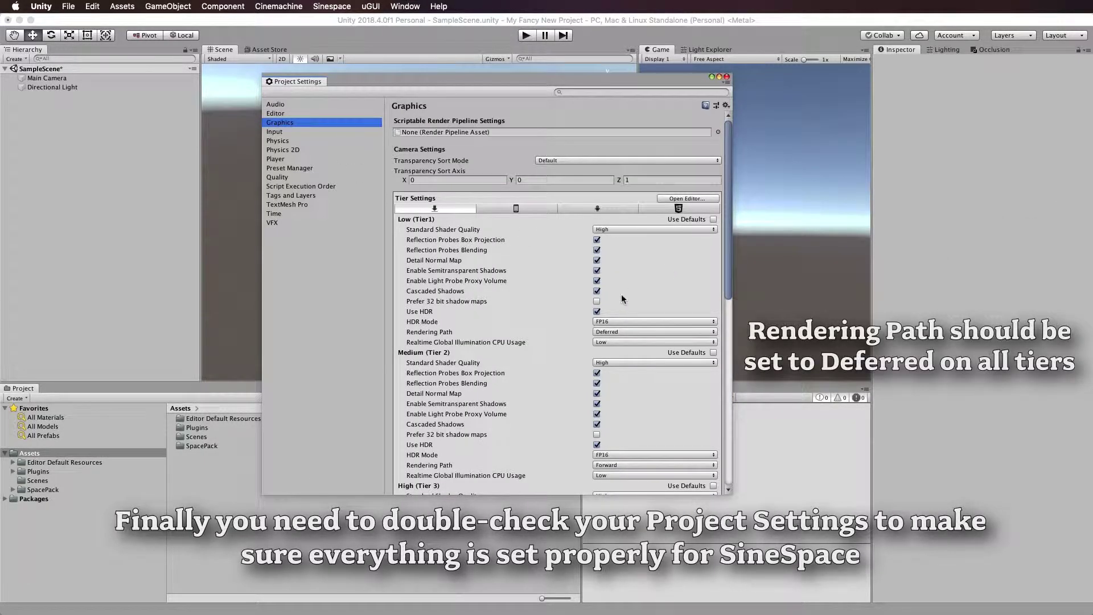
scroll(642, 309, down, 5)
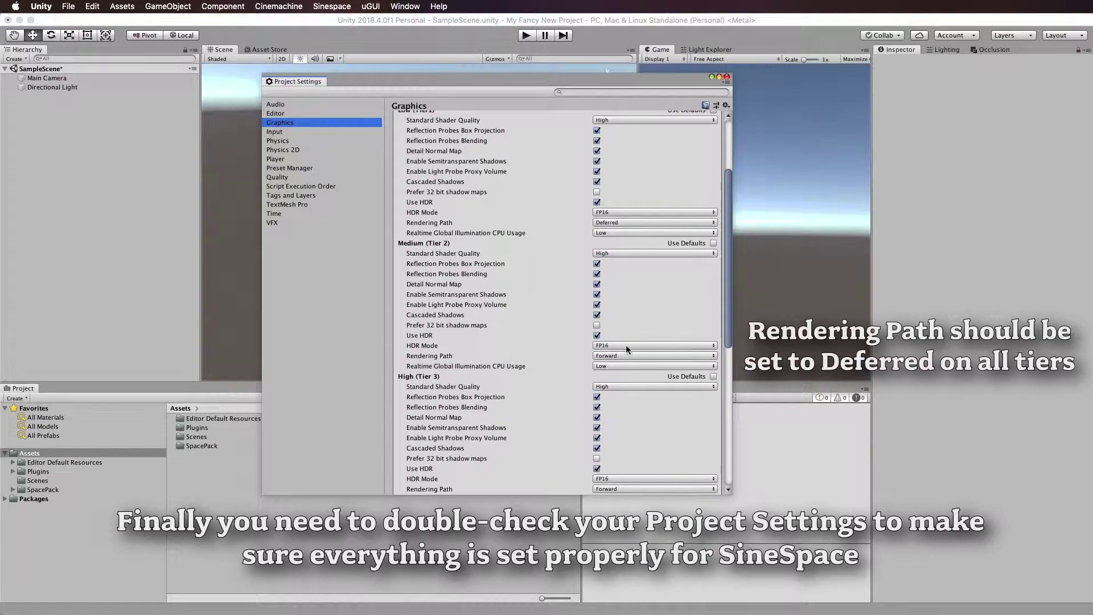
click(619, 355)
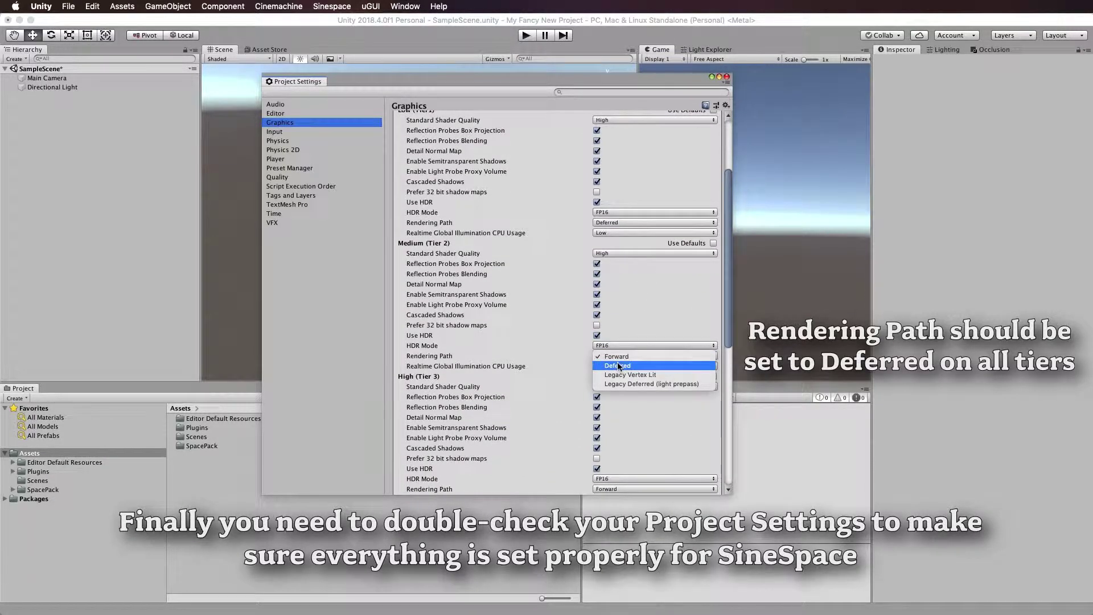
click(619, 366)
scroll(635, 339, down, 3)
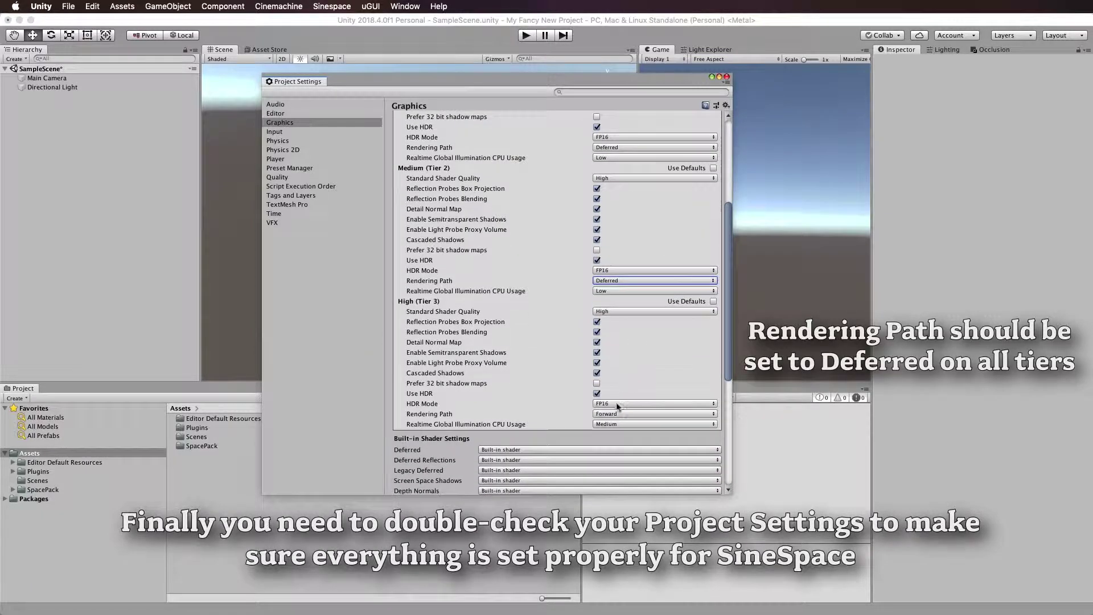
click(601, 415)
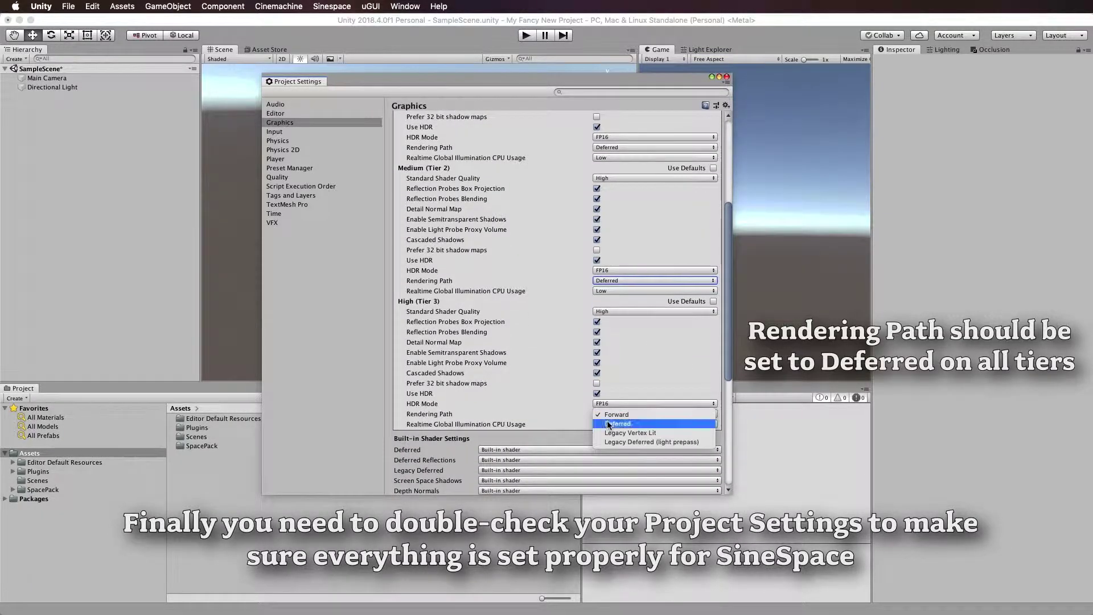
click(608, 424)
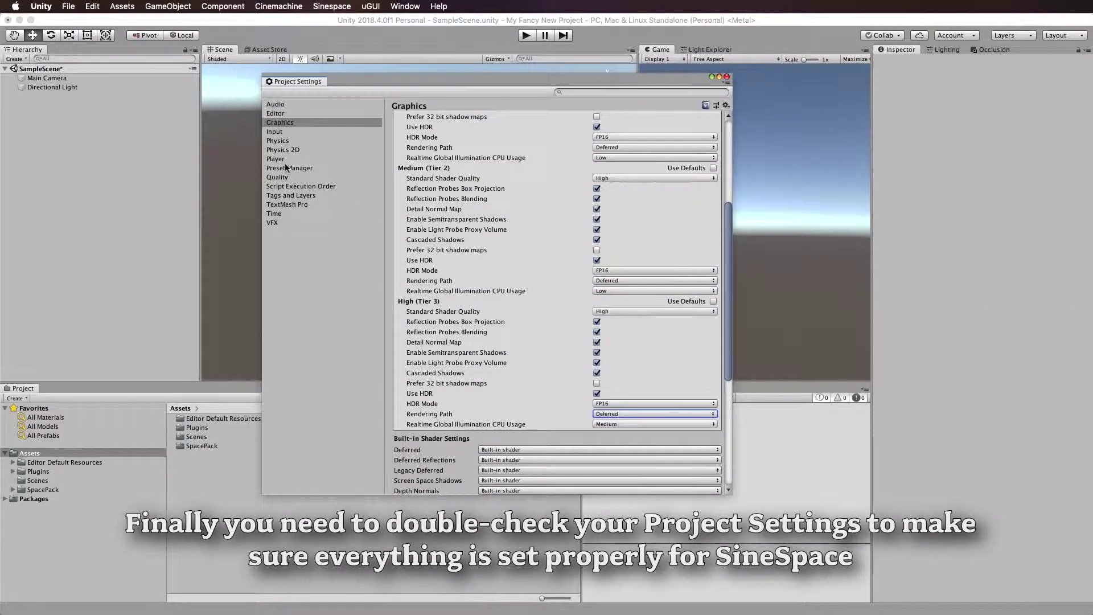
Step: Enable Run In Background in Player settings and confirm Color Space is Linear
click(277, 159)
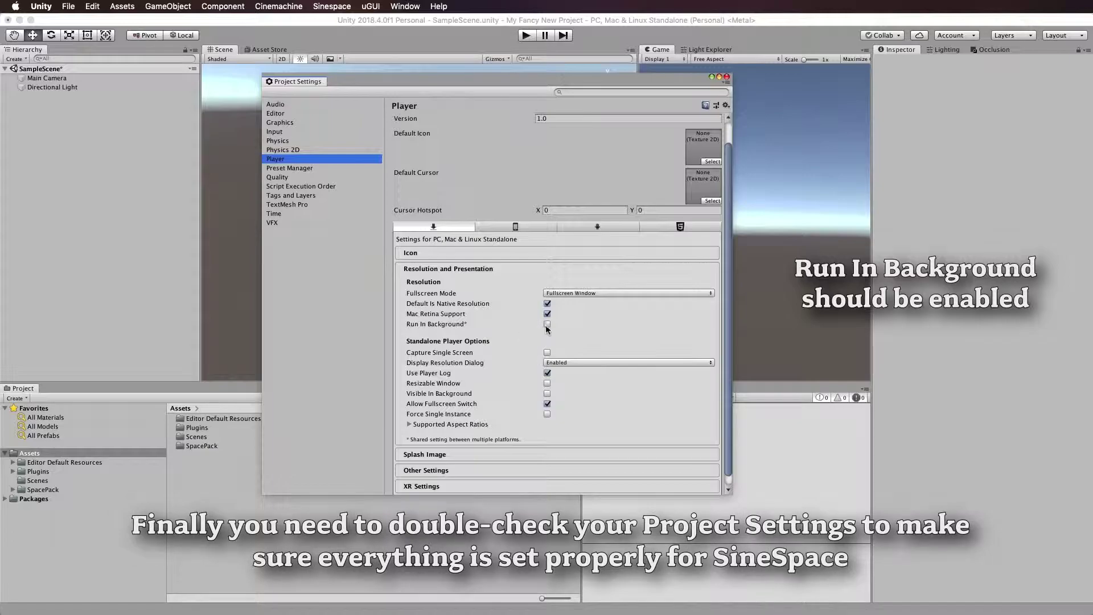
click(547, 325)
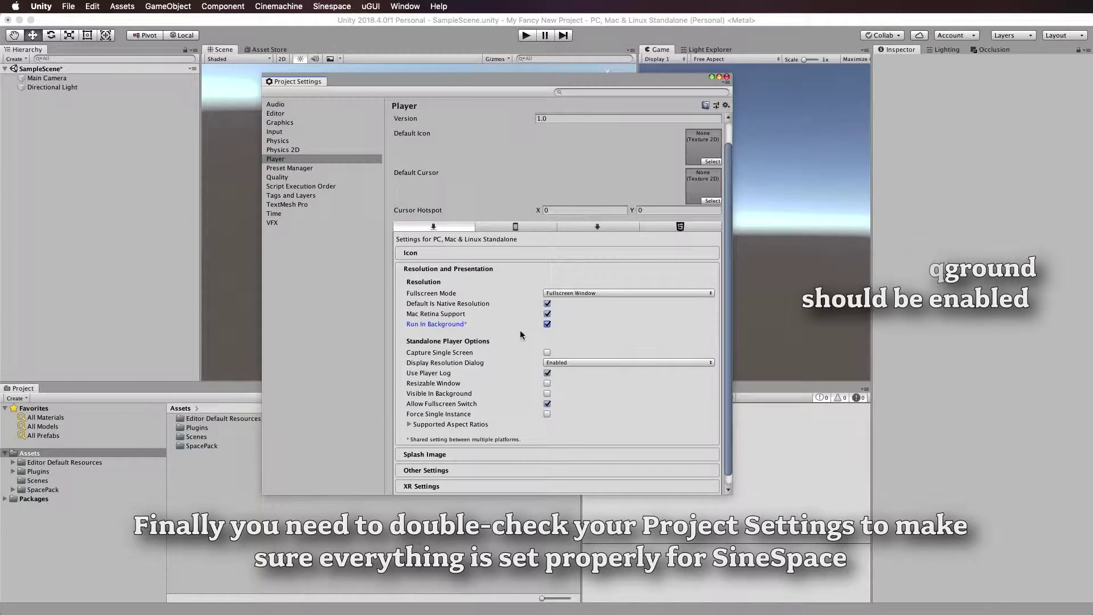
scroll(521, 335, down, 1)
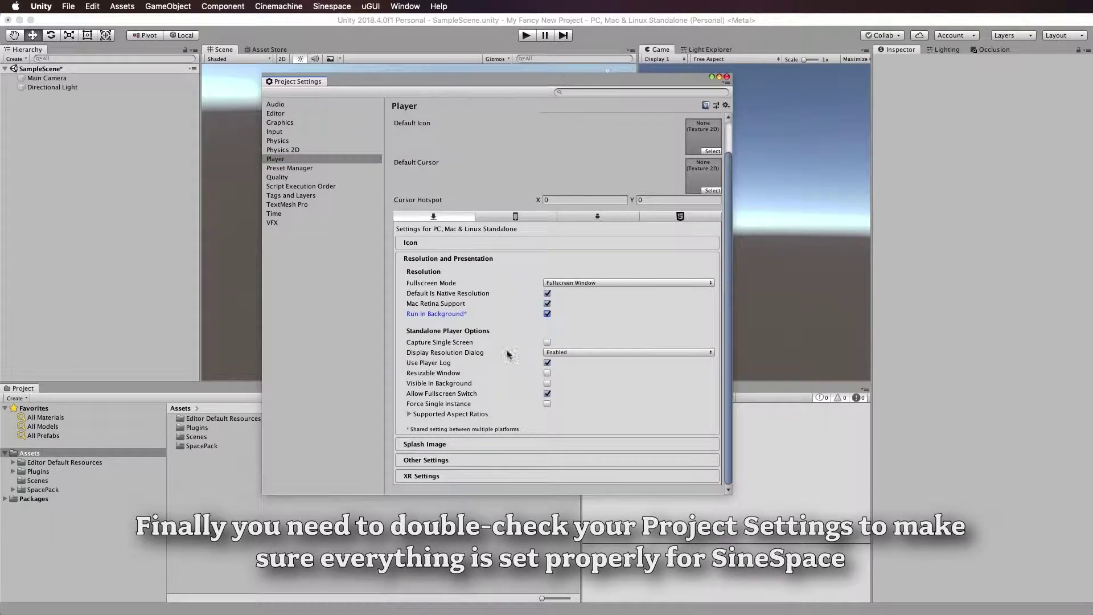
click(437, 459)
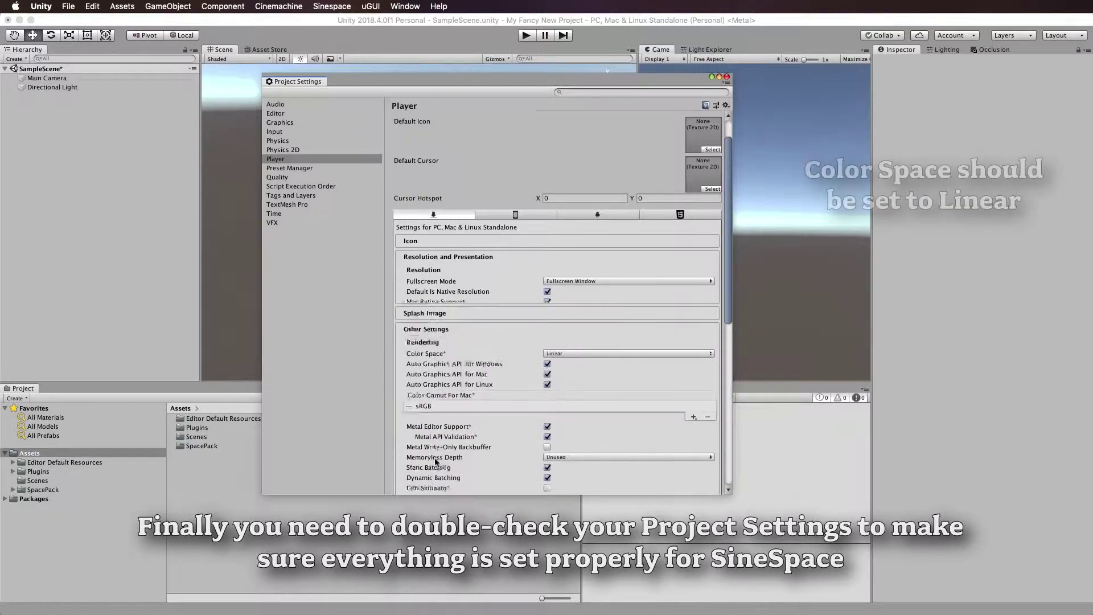
scroll(502, 369, down, 5)
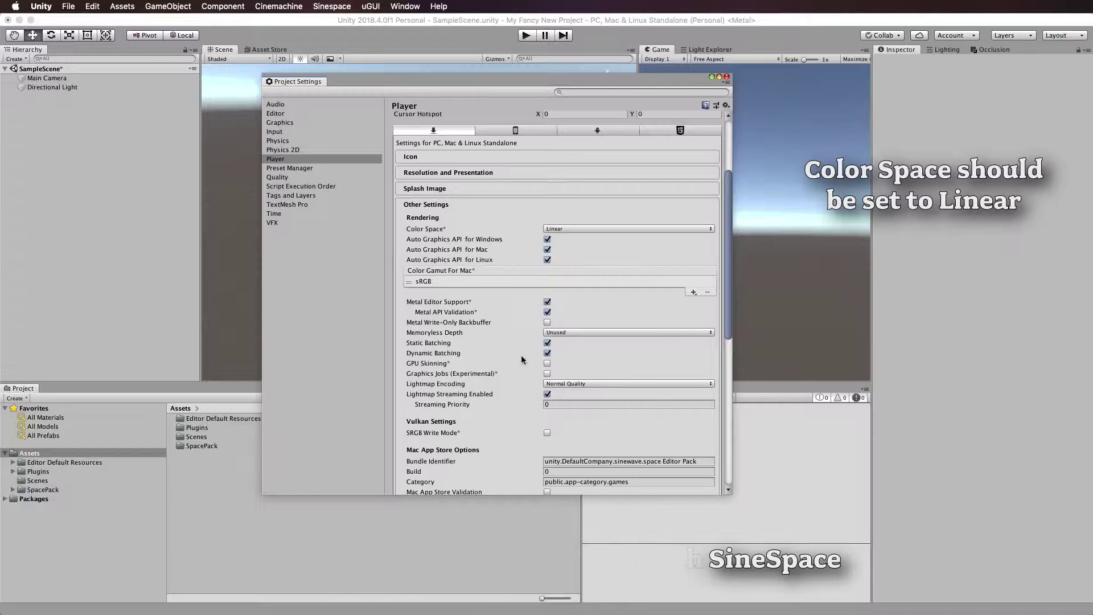
scroll(525, 432, down, 8)
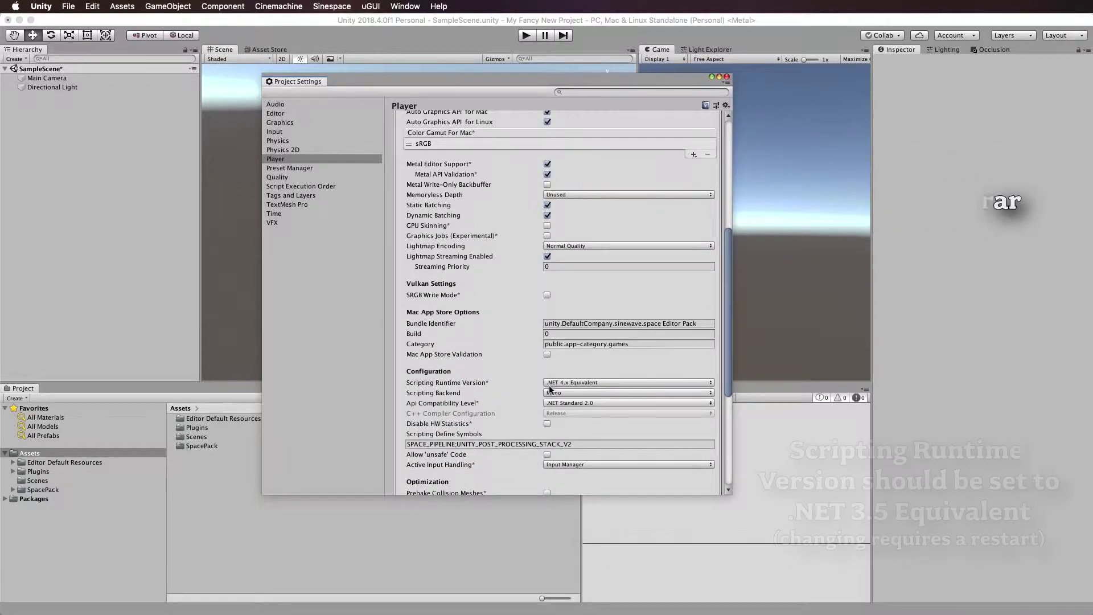
click(550, 383)
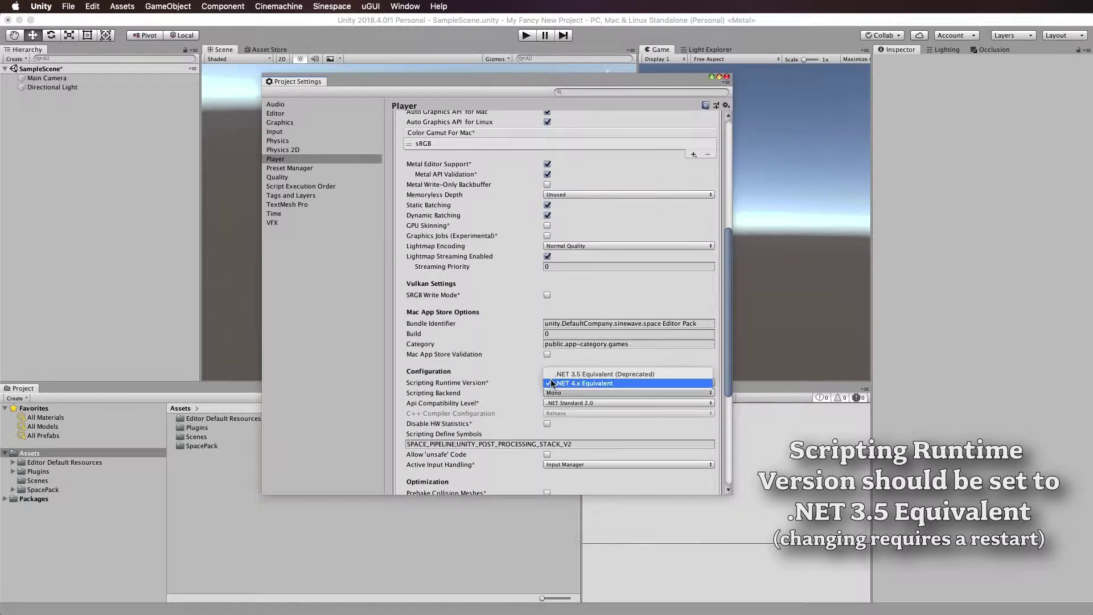
Step: Set Scripting Runtime Version to .NET 3.5 Equivalent, restart without saving, and close Project Settings
click(576, 374)
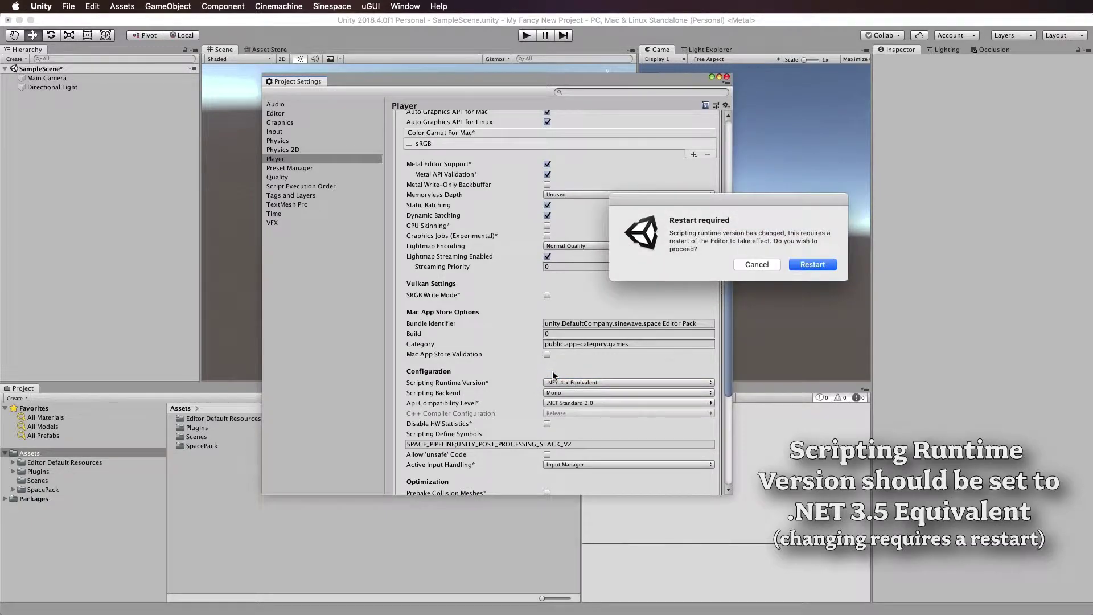
click(824, 265)
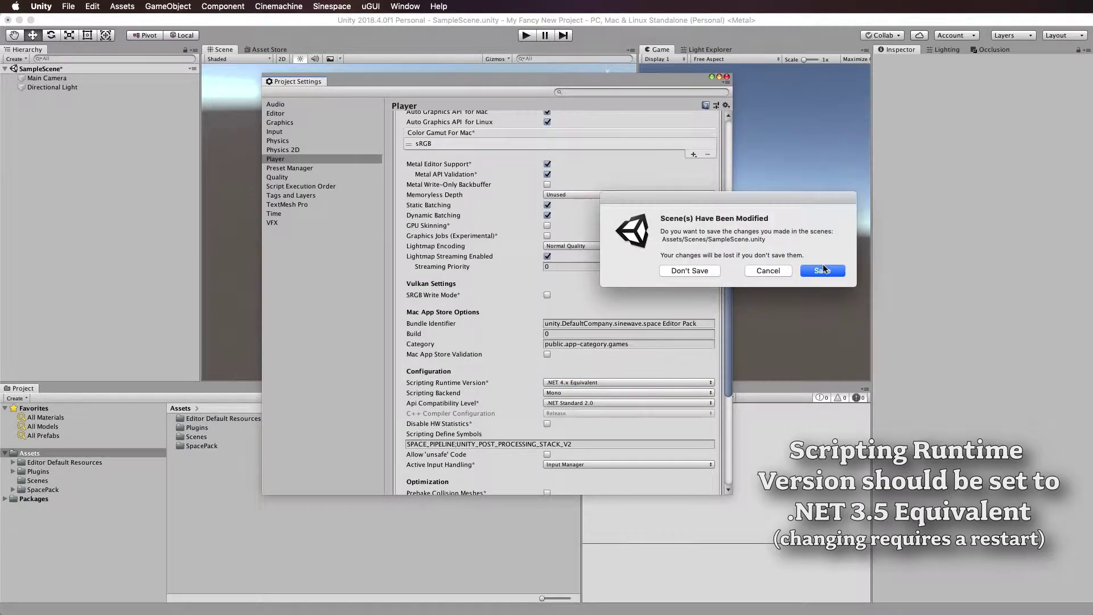
click(695, 272)
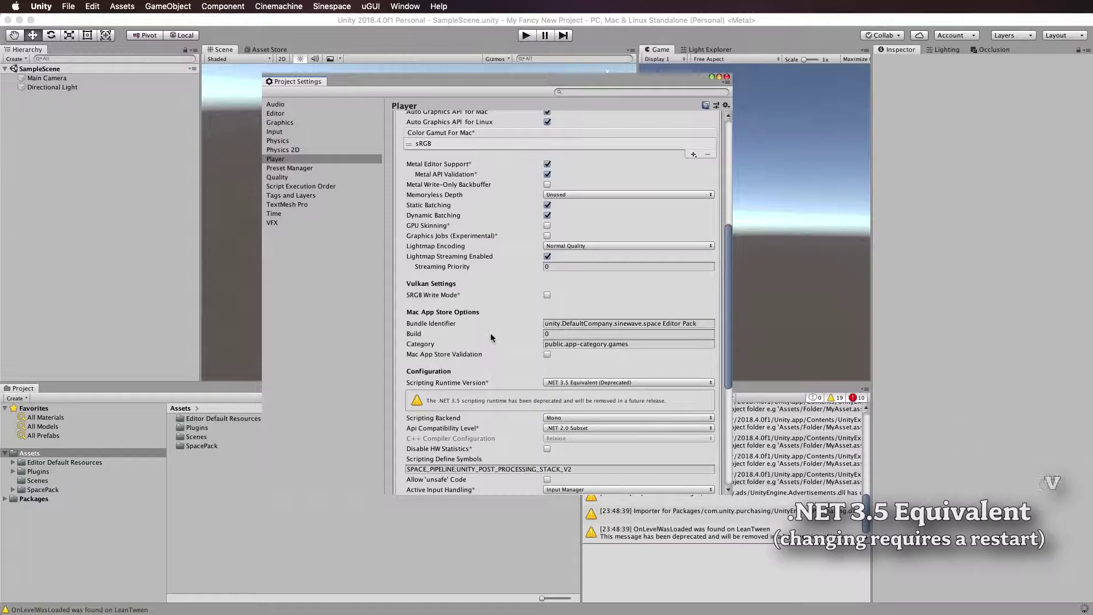
scroll(513, 183, up, 3)
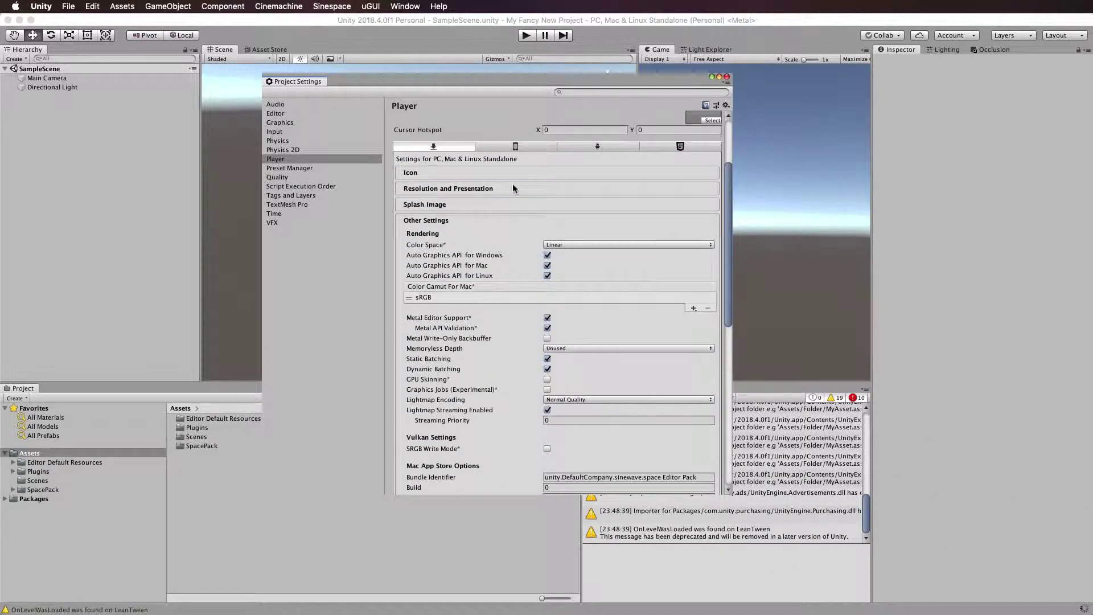
click(728, 78)
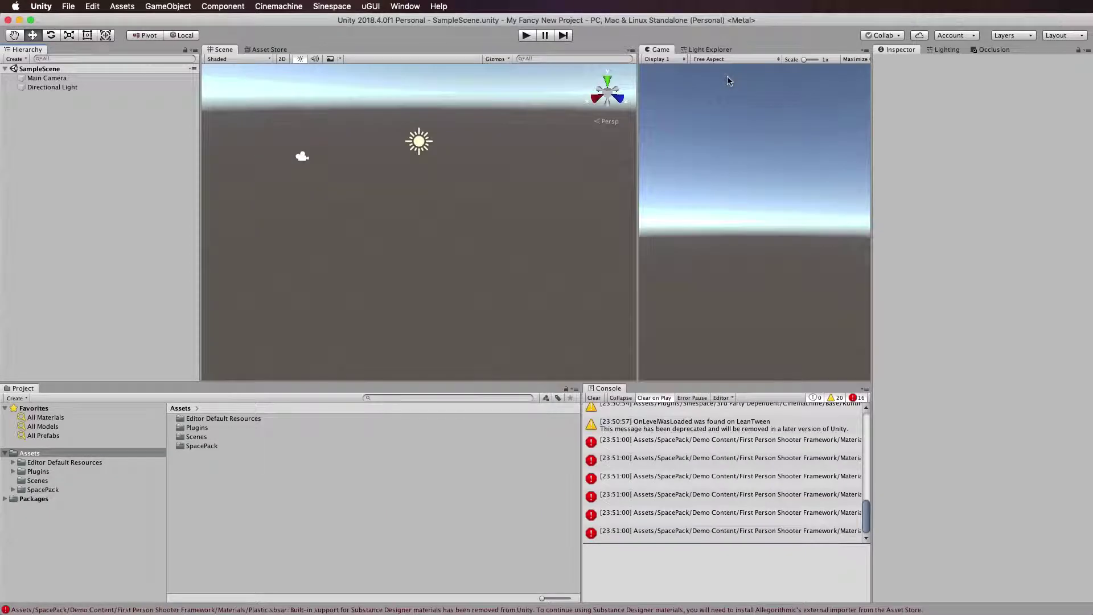
Step: Clear the new SpacePack material errors and warnings from the console
click(595, 398)
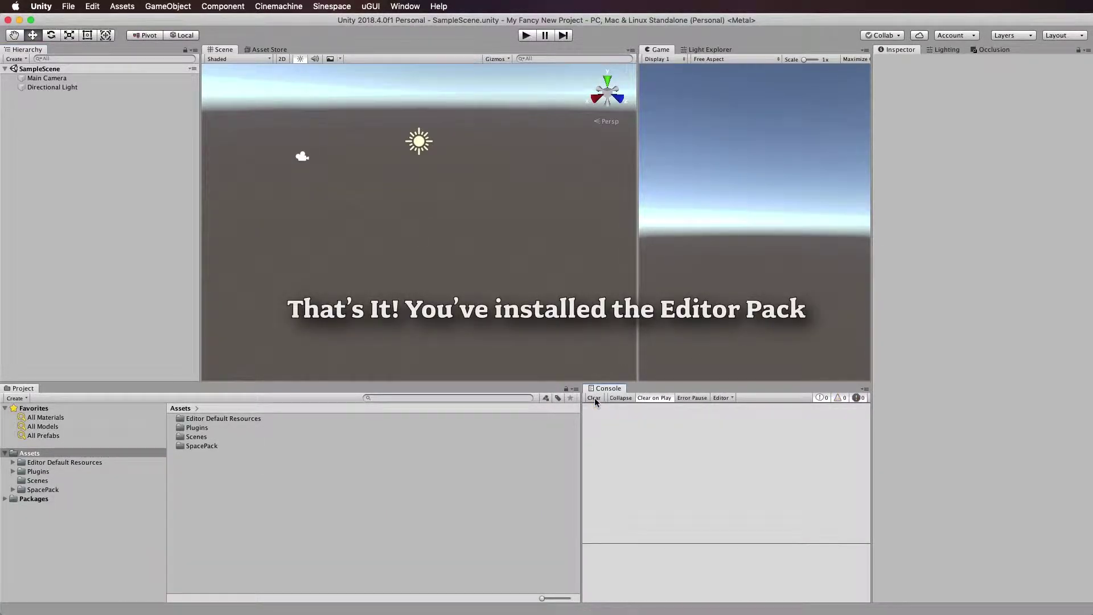